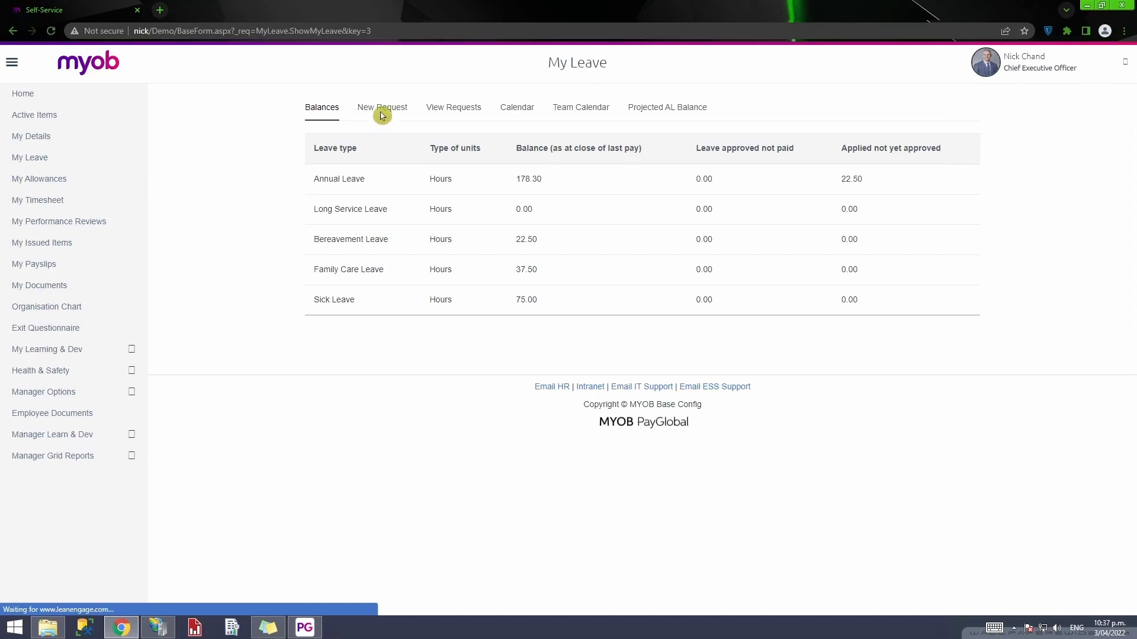
- Start a new leave request to view the April and May 2022 calendars, then minimise the browser
left_click(384, 112)
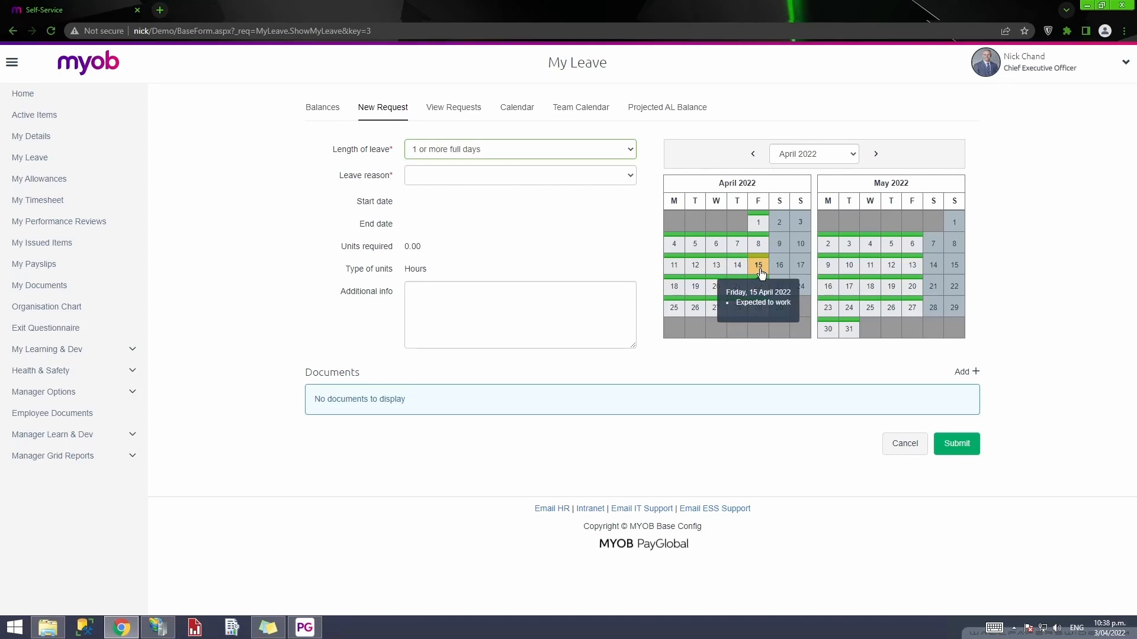
left_click(1086, 5)
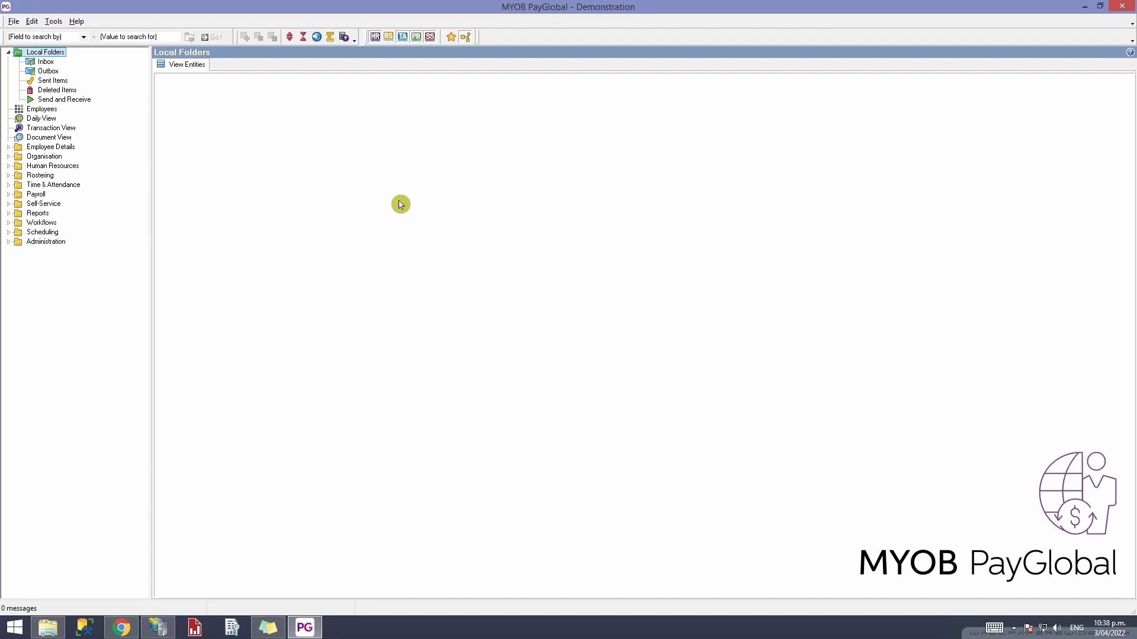
- Expand Organisation > Entitlements and load the Holidays list of 37 records
left_click(9, 158)
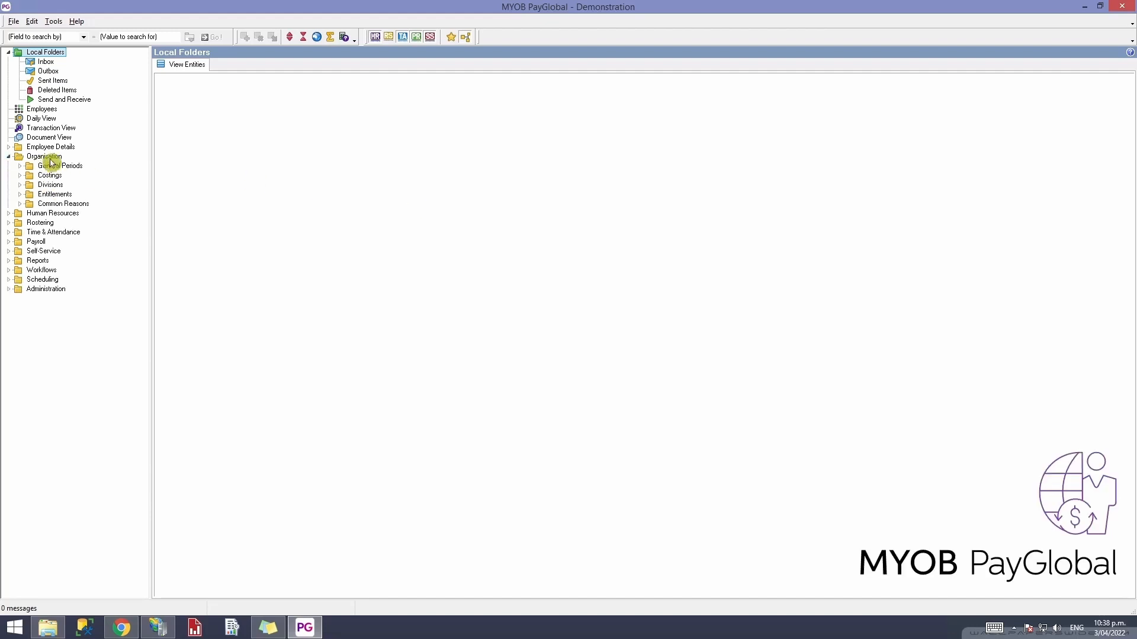
left_click(51, 158)
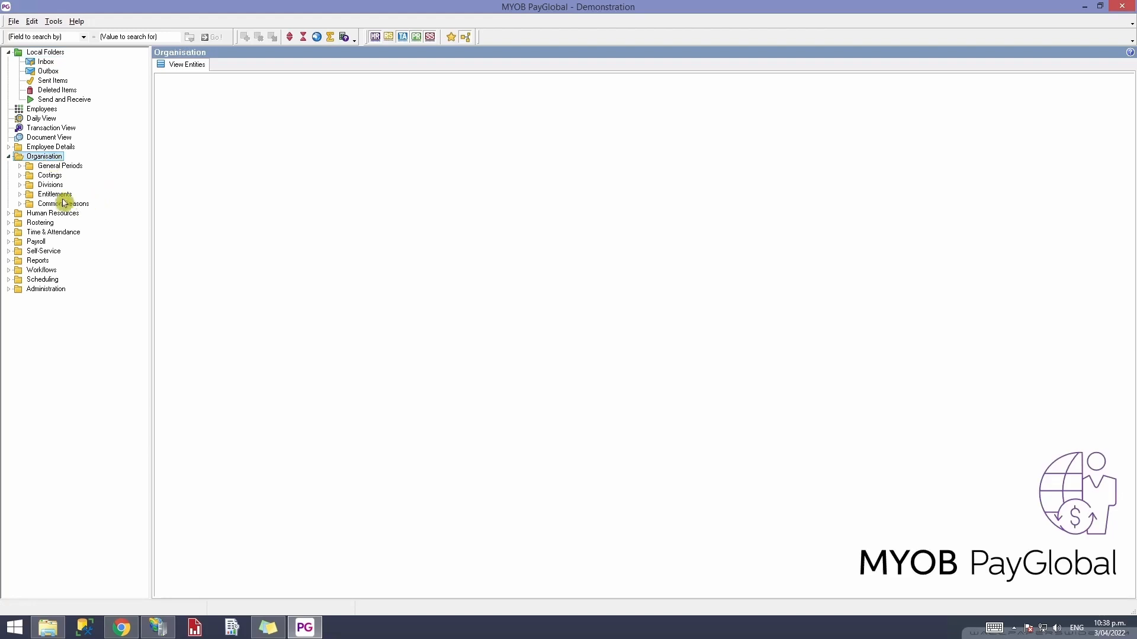
left_click(20, 195)
left_click(53, 195)
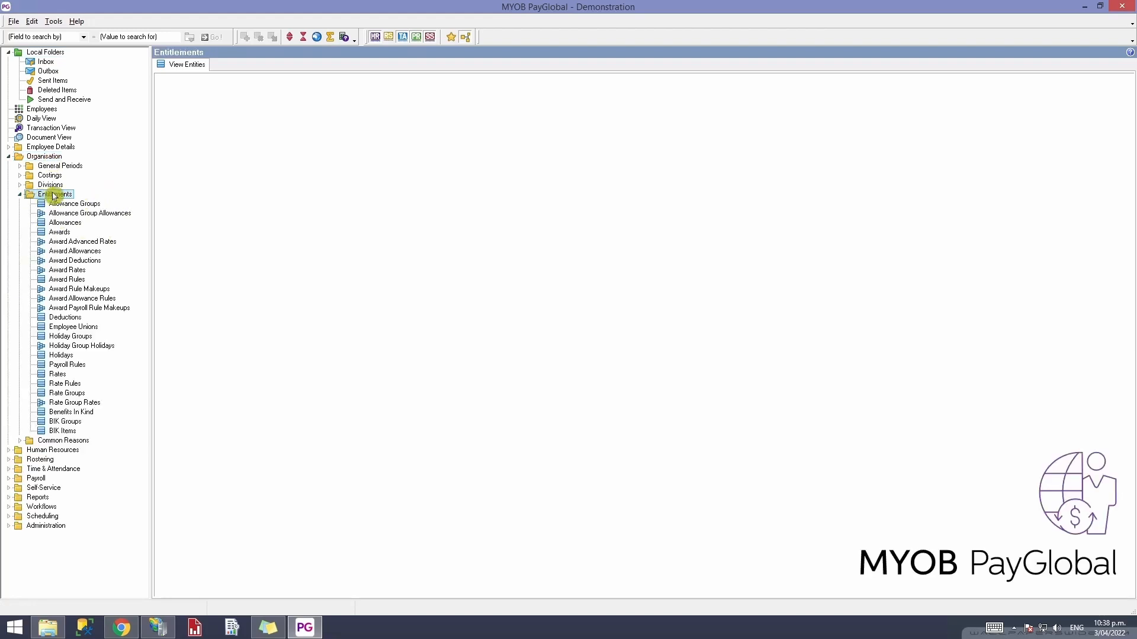
left_click(59, 358)
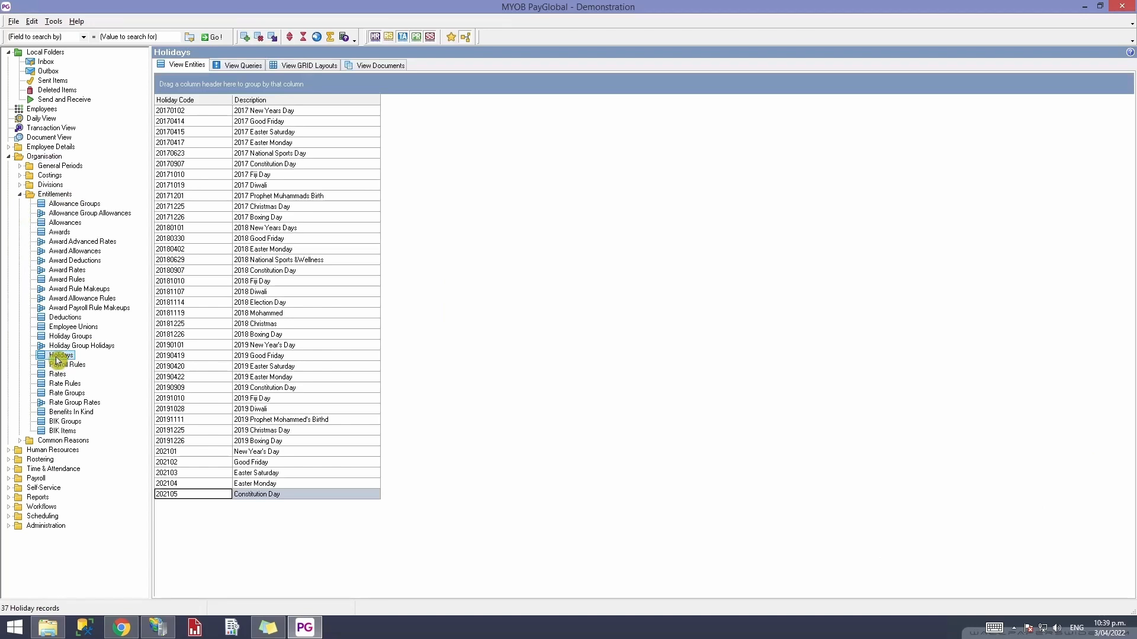
left_click(317, 37)
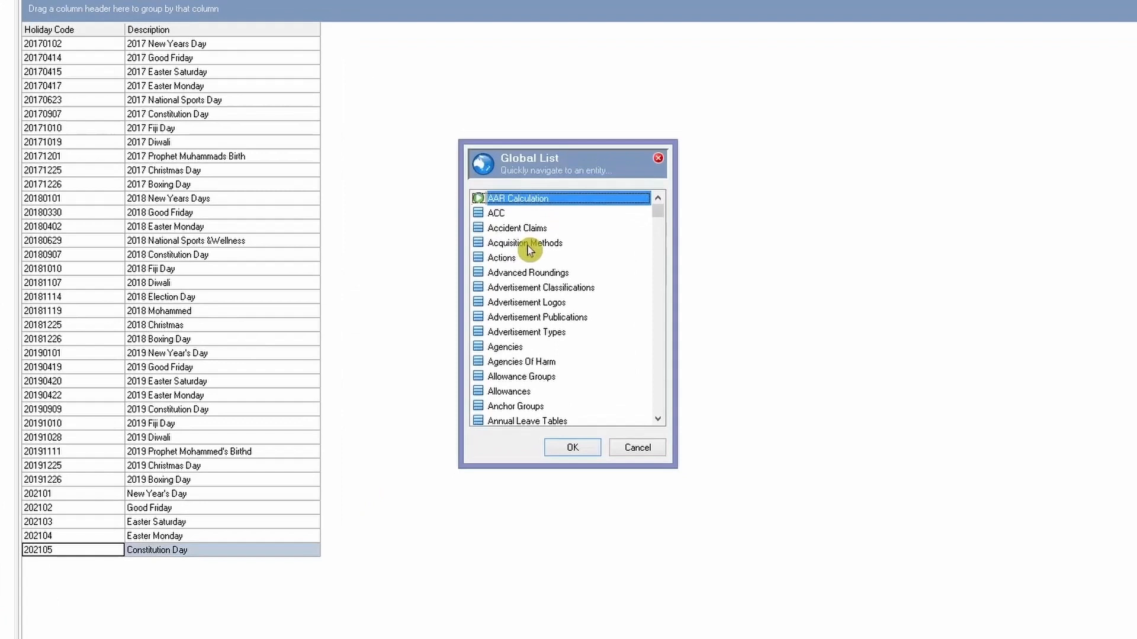
type("ho")
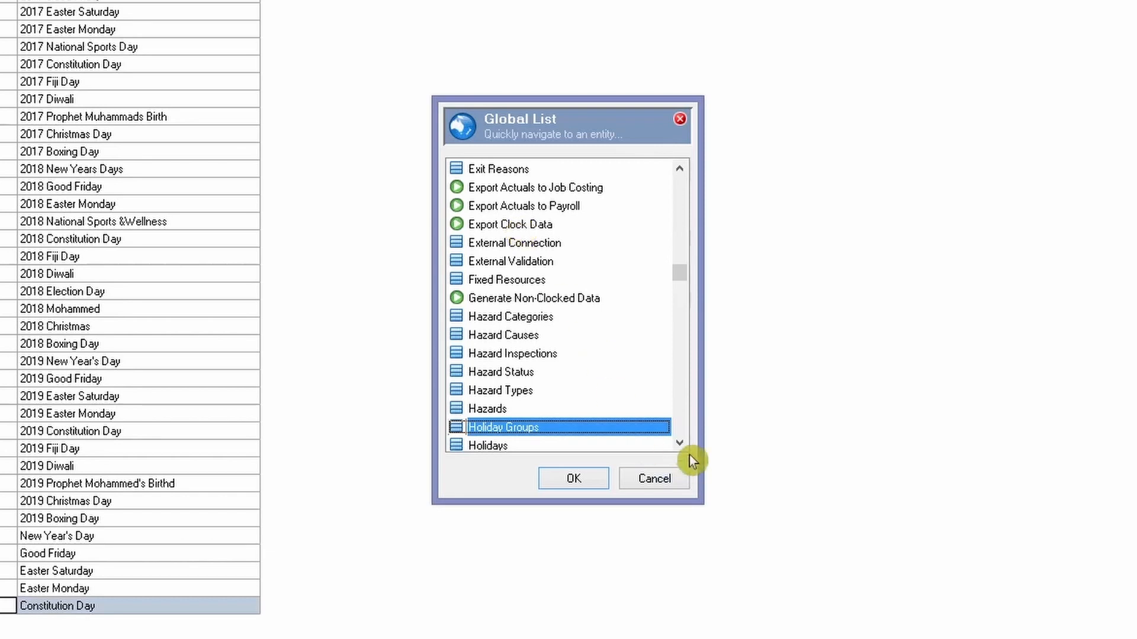
left_click(679, 443)
left_click(525, 425)
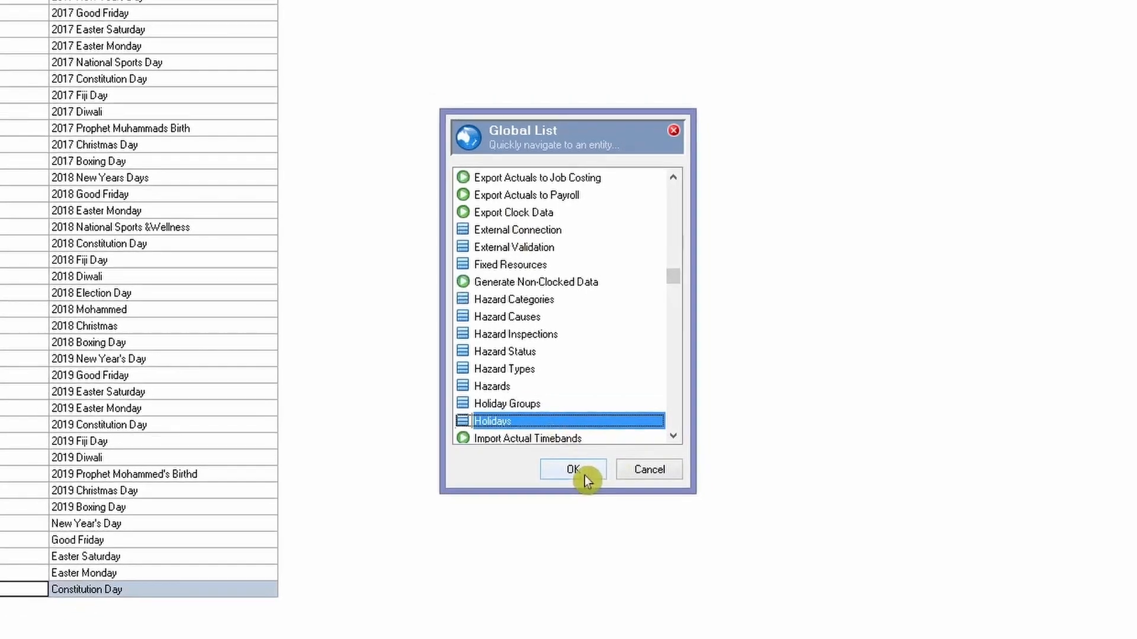
left_click(575, 477)
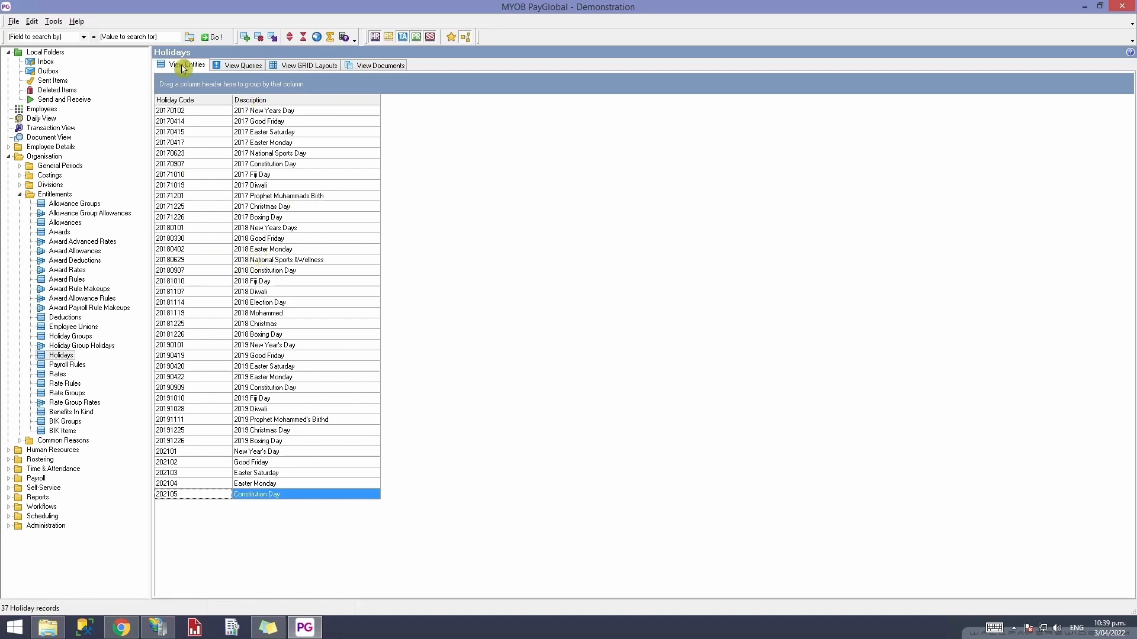
left_click(61, 356)
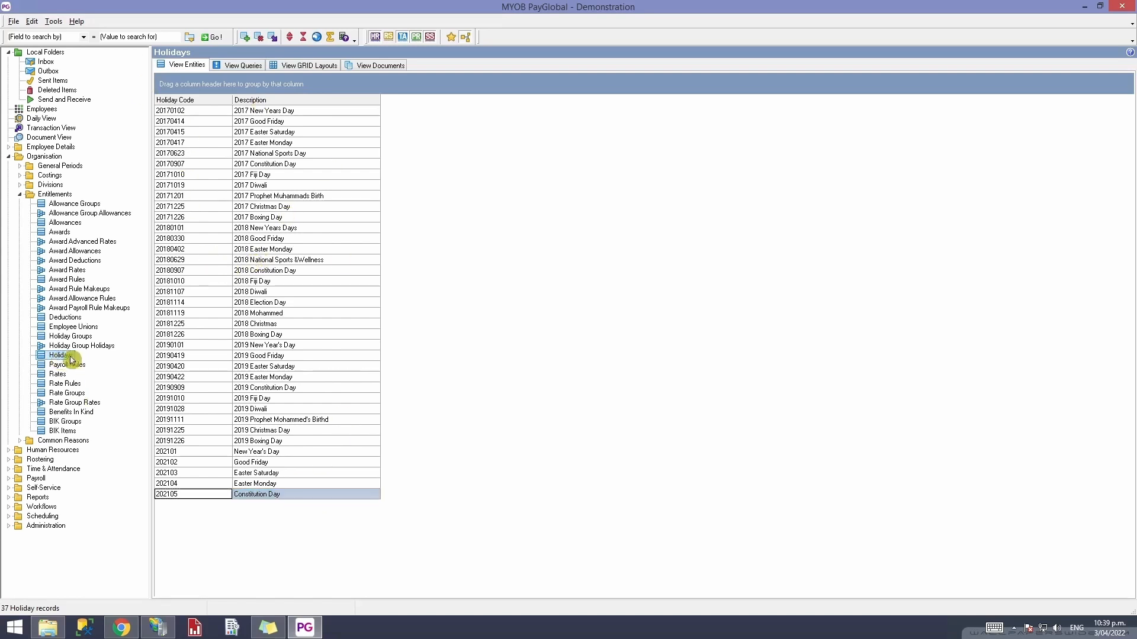
left_click(50, 186)
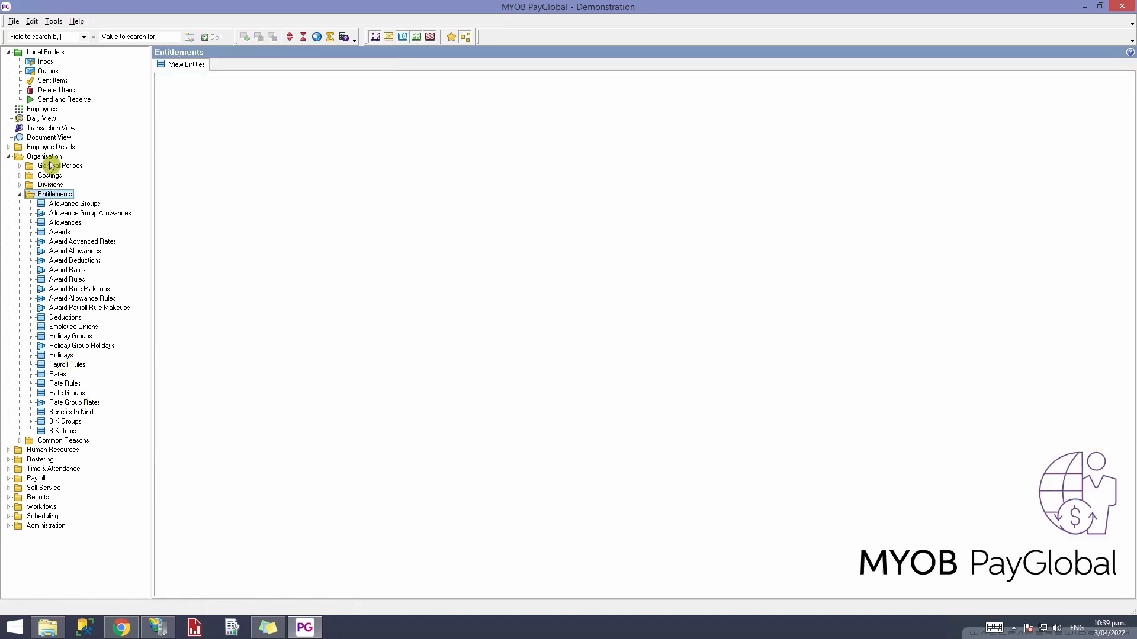
left_click(54, 195)
left_click(65, 356)
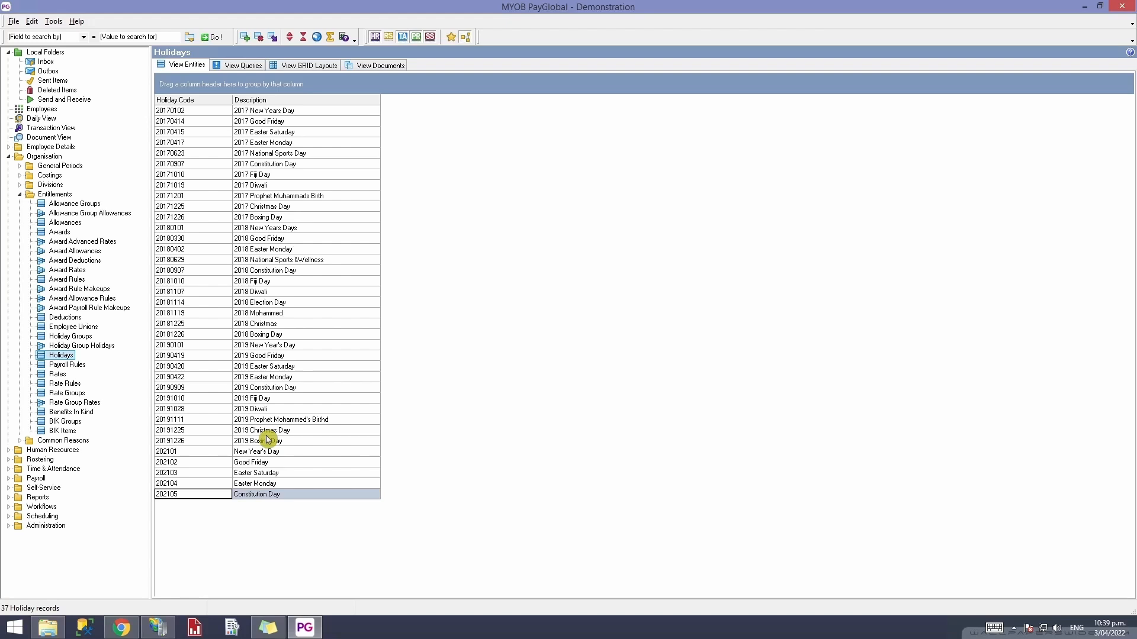
- Add a holiday record with code 20220415, description Good Friday and date 15/04/2022
right_click(474, 309)
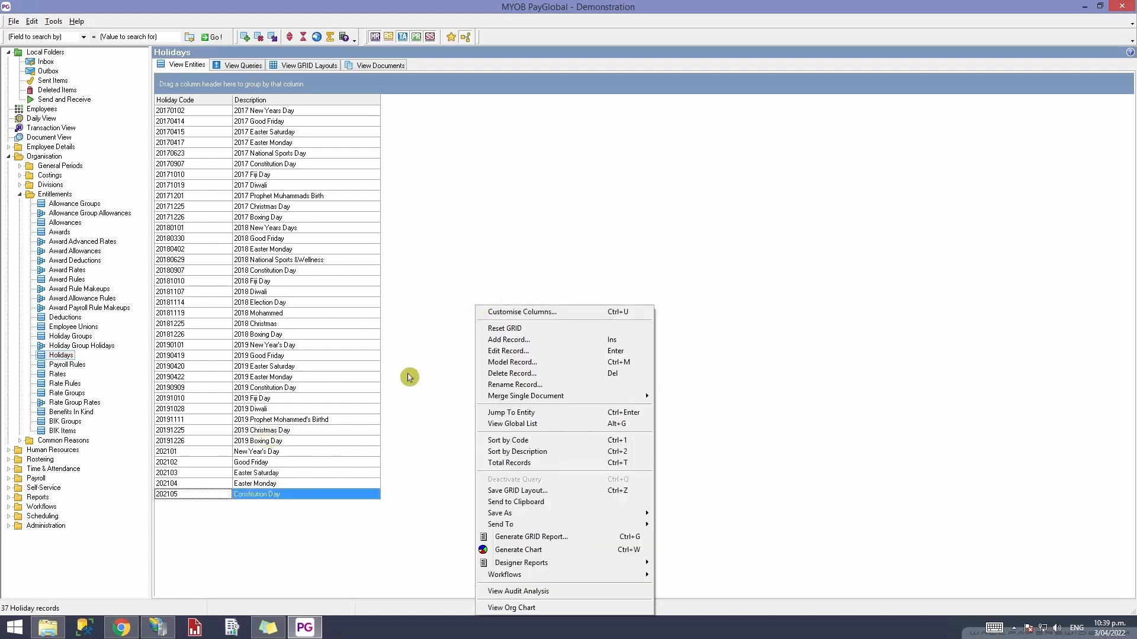
left_click(539, 339)
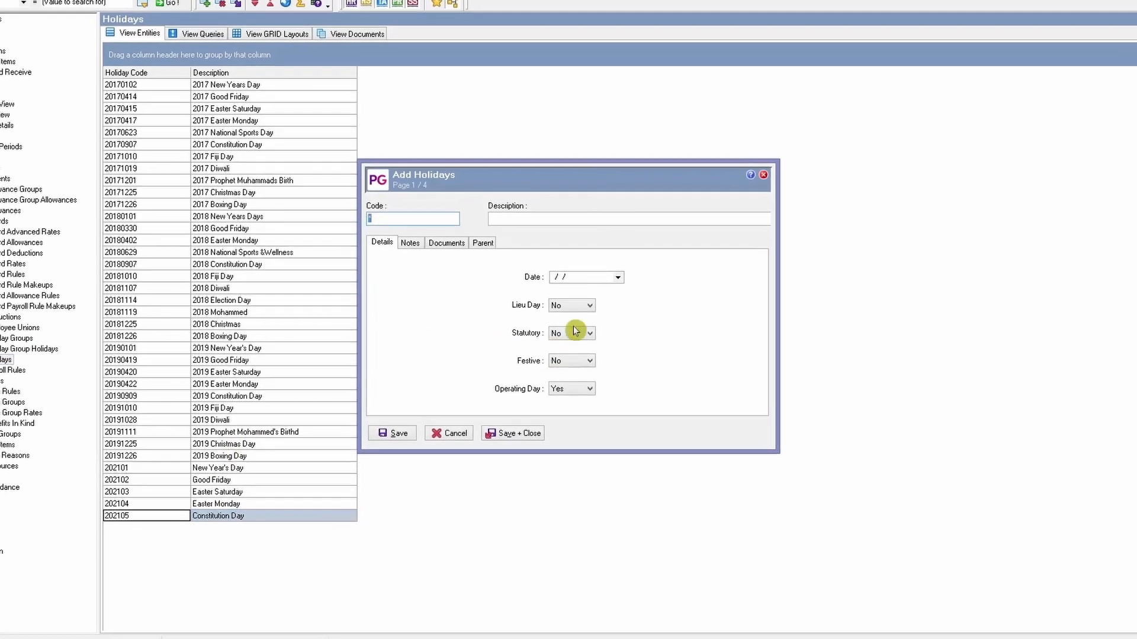
left_click_drag(572, 173, 569, 213)
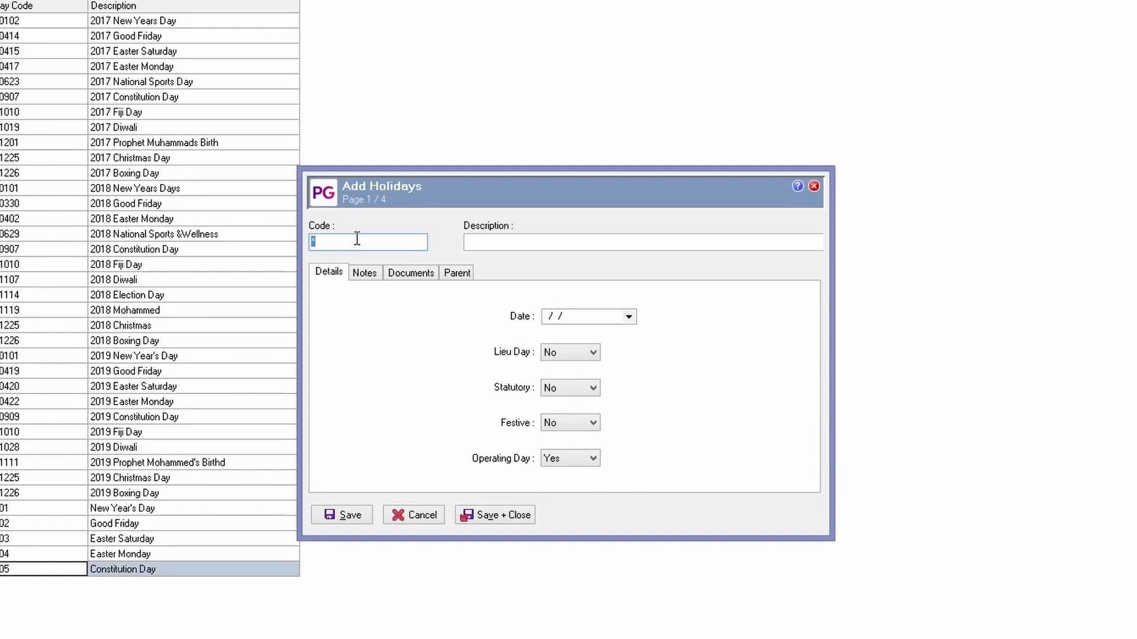
type("2022")
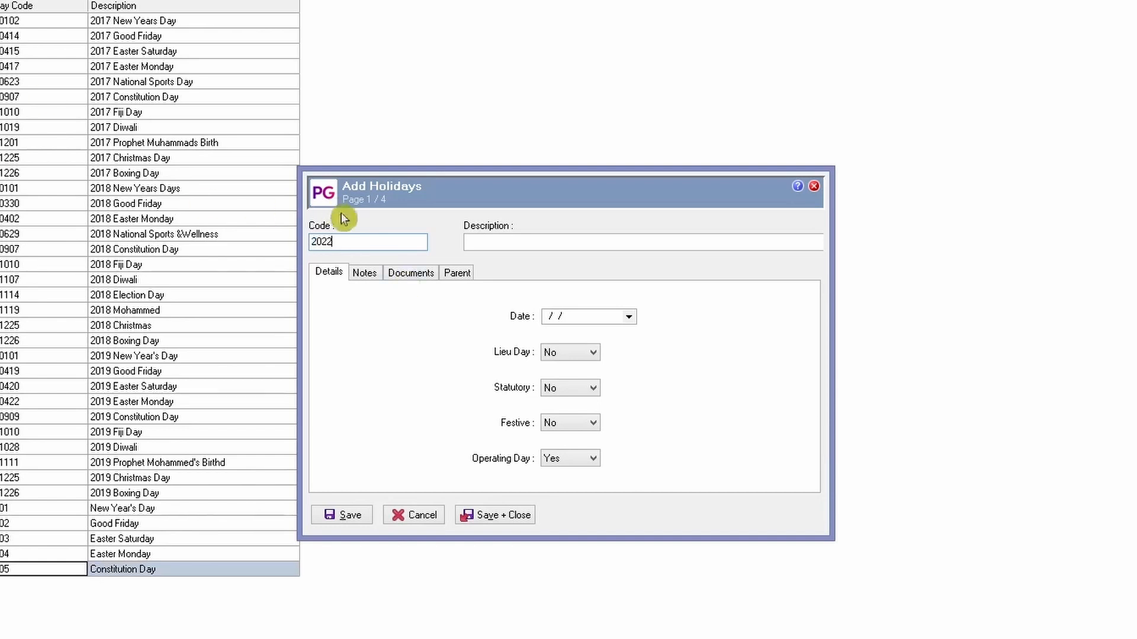
type("0415")
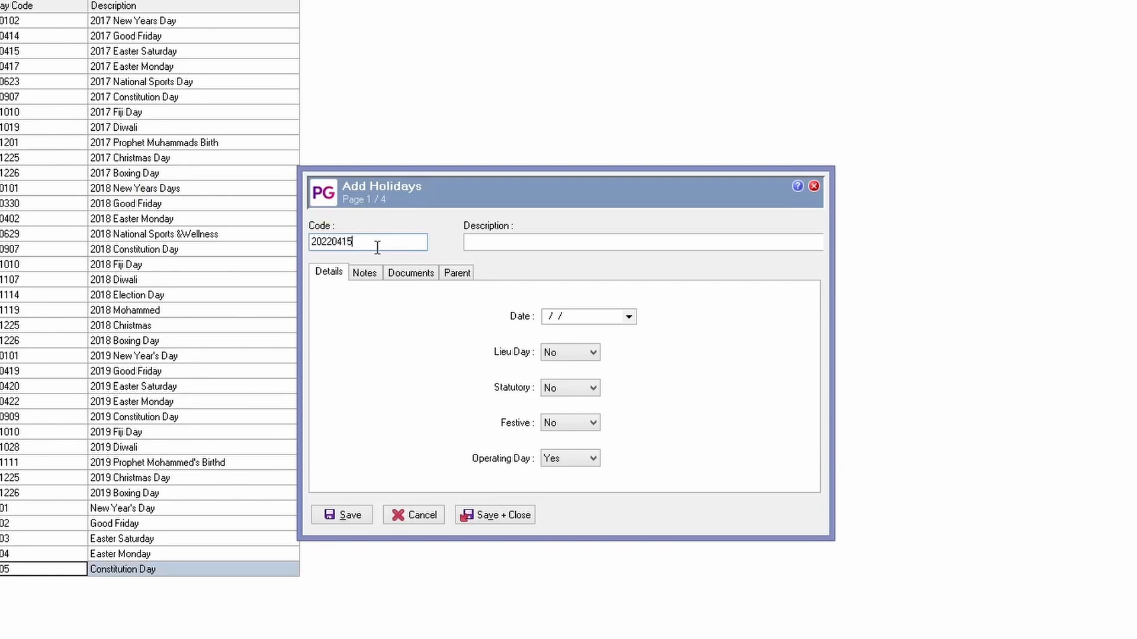
left_click(501, 242)
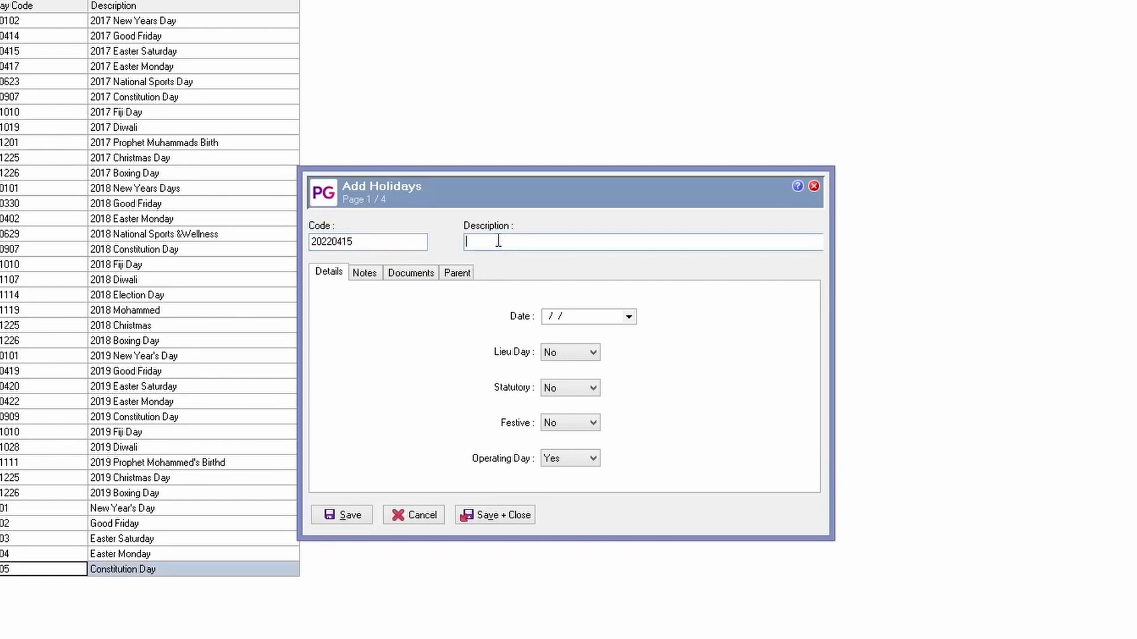
type("Good Friday")
left_click(603, 316)
left_click_drag(607, 316, 492, 316)
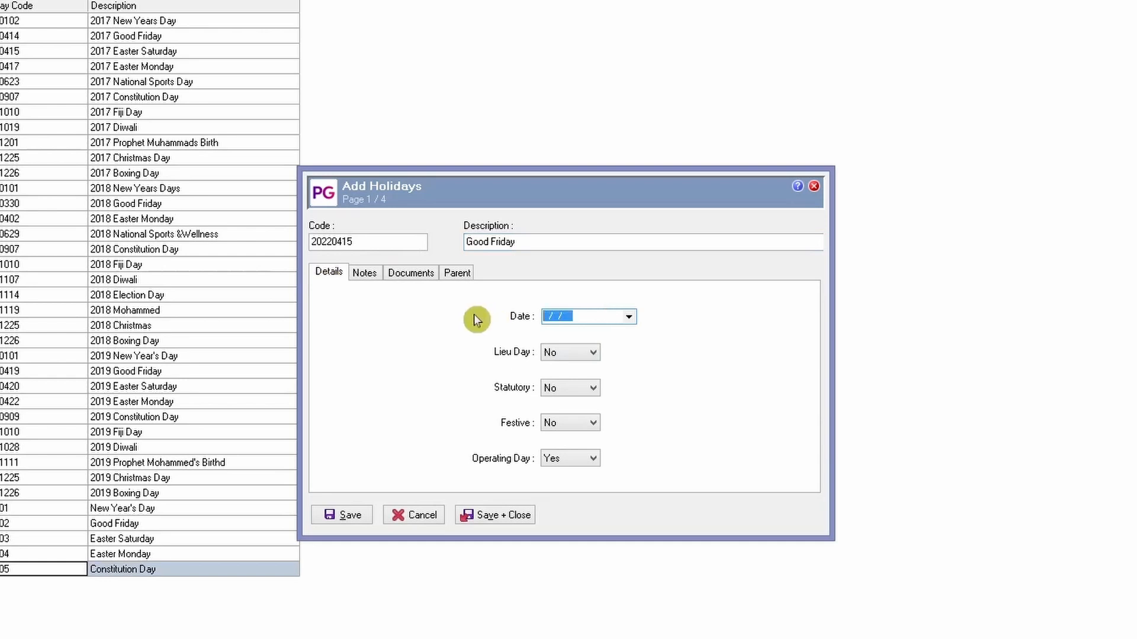
type("15/04/2022")
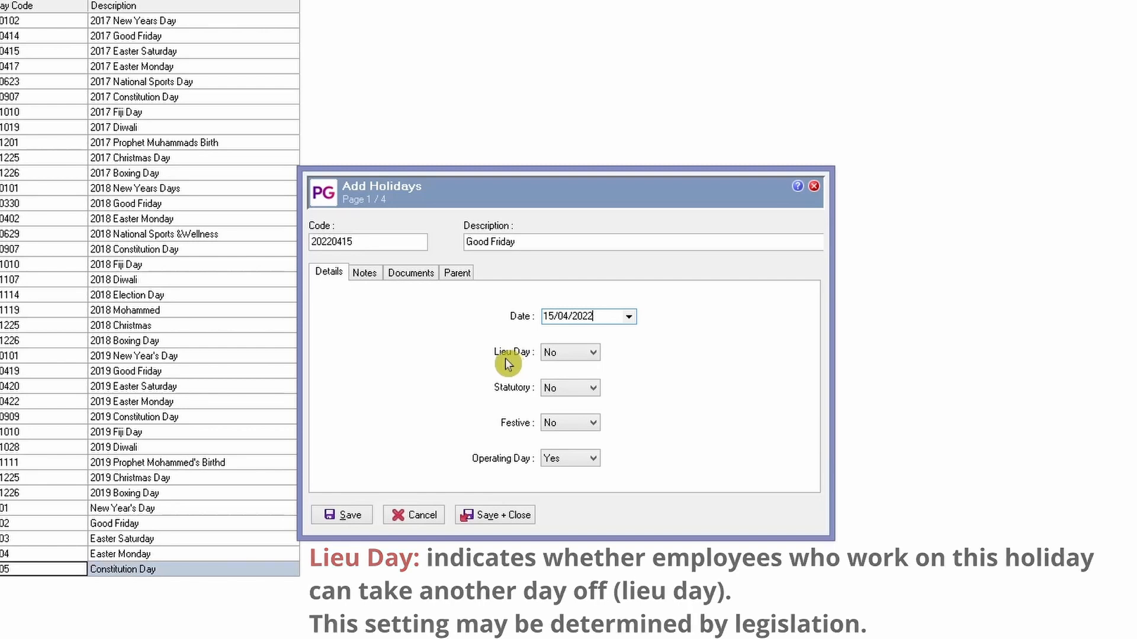
- Set Statutory and Festive to Yes for Good Friday 20220415 and save the record
left_click(586, 390)
left_click(585, 412)
left_click(586, 392)
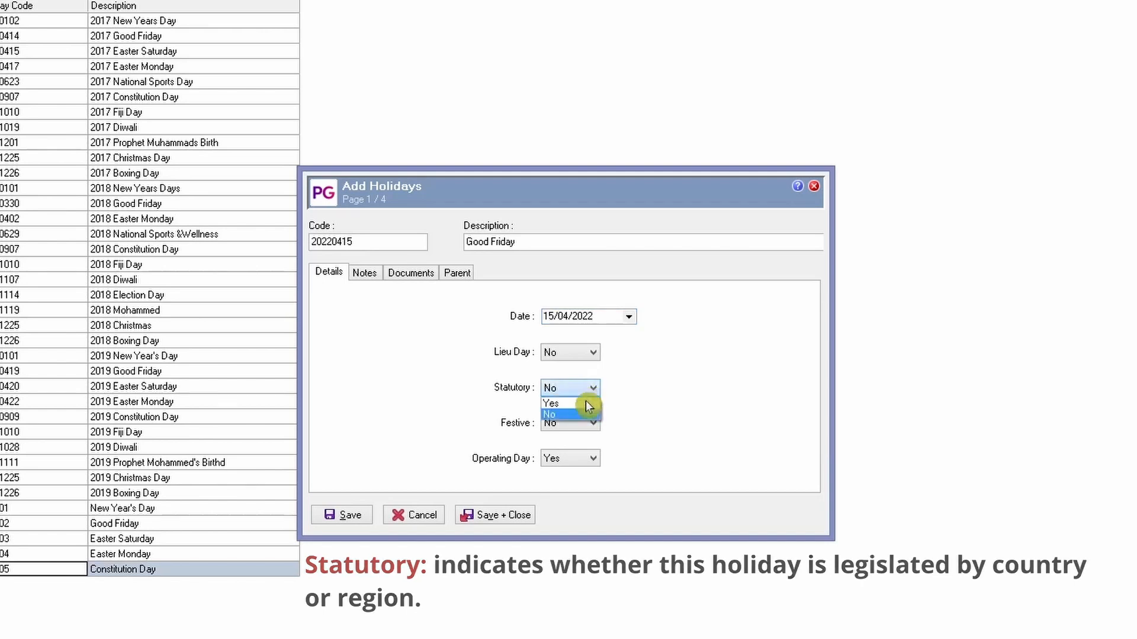
left_click(586, 403)
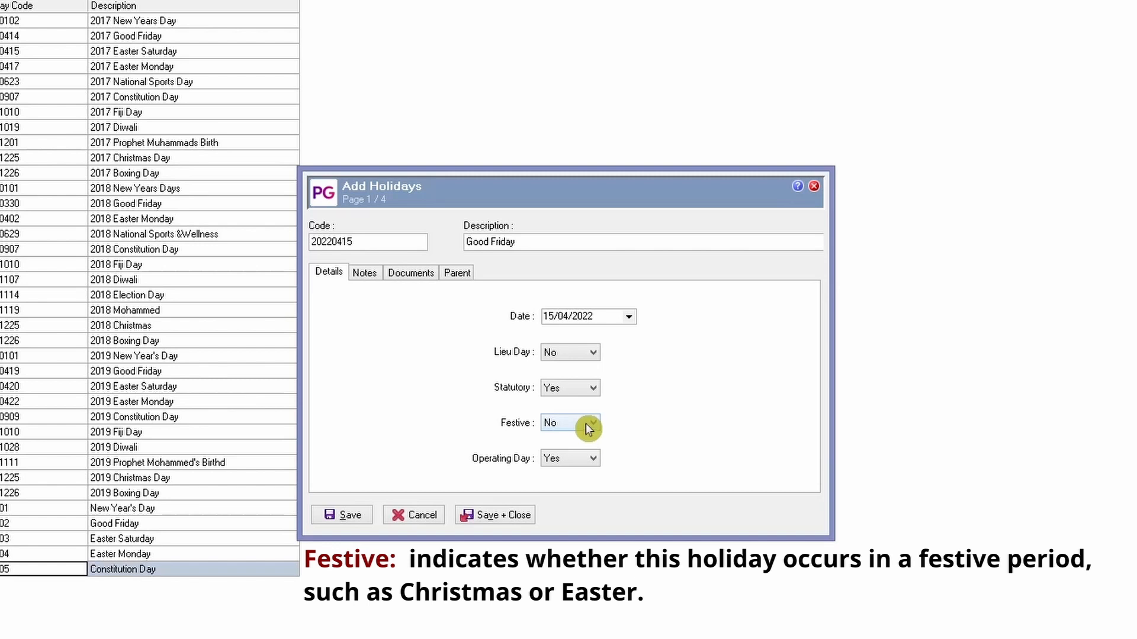
left_click(587, 428)
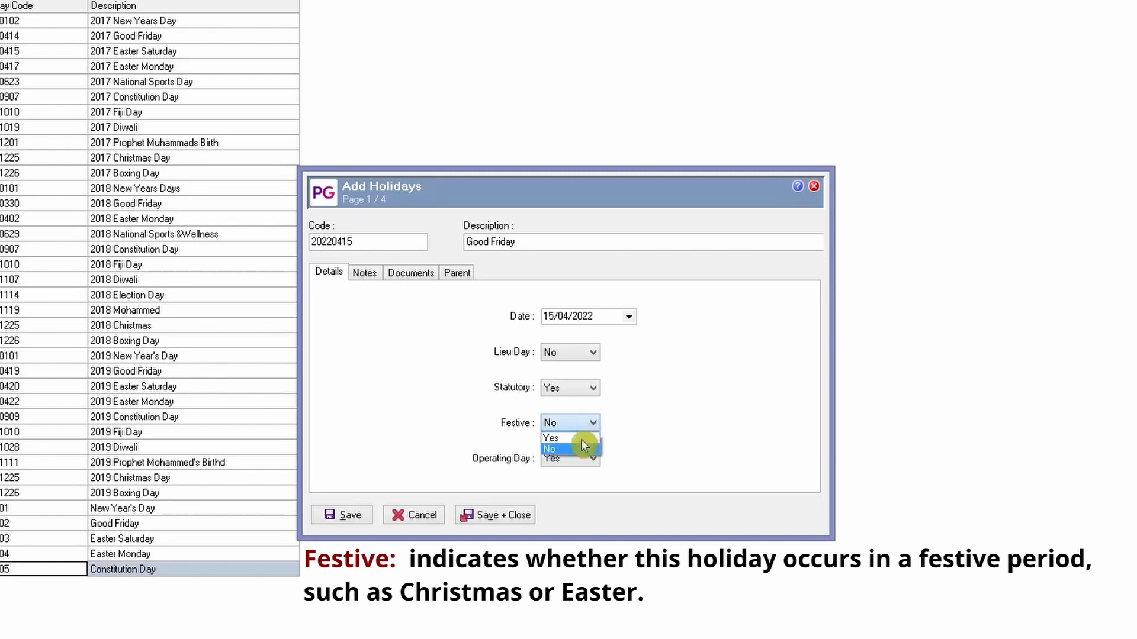
left_click(586, 446)
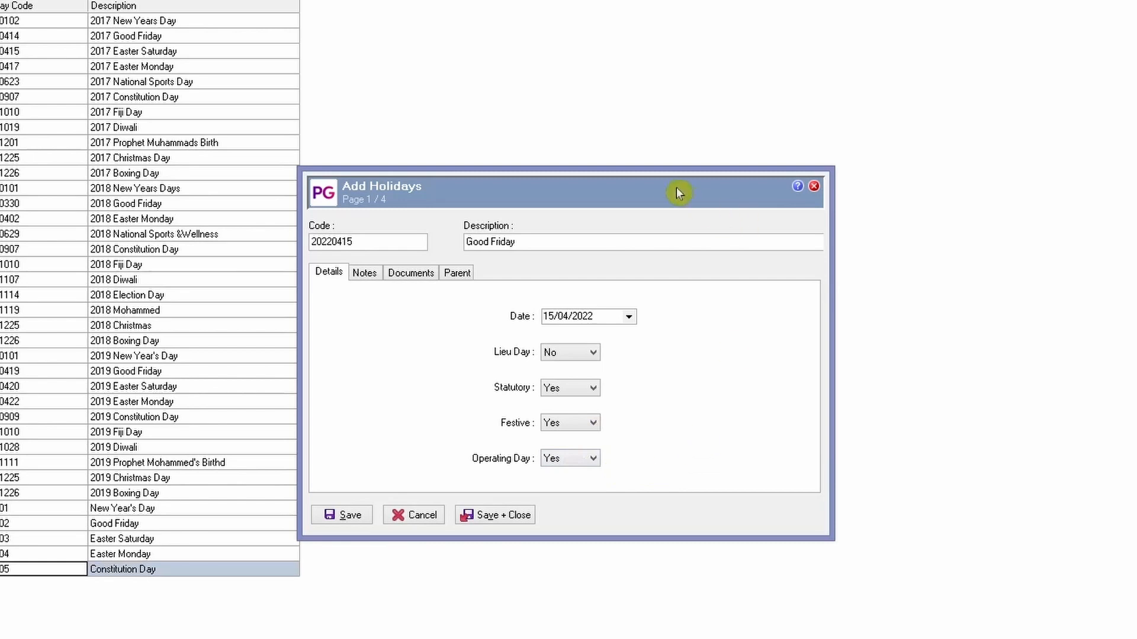
left_click_drag(658, 186, 662, 169)
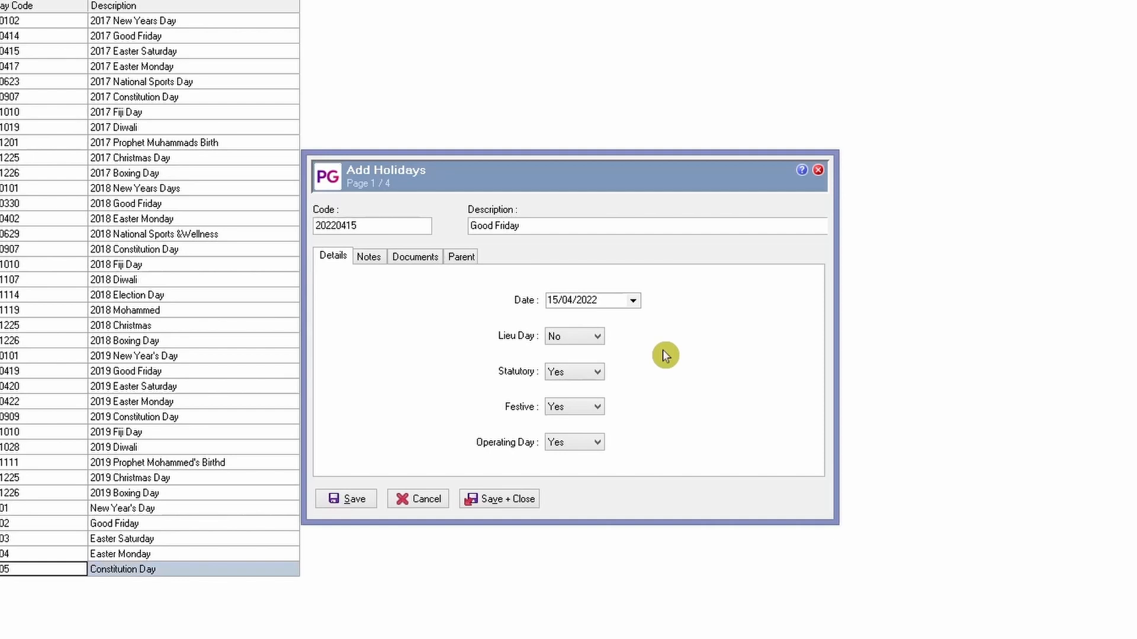
left_click(353, 499)
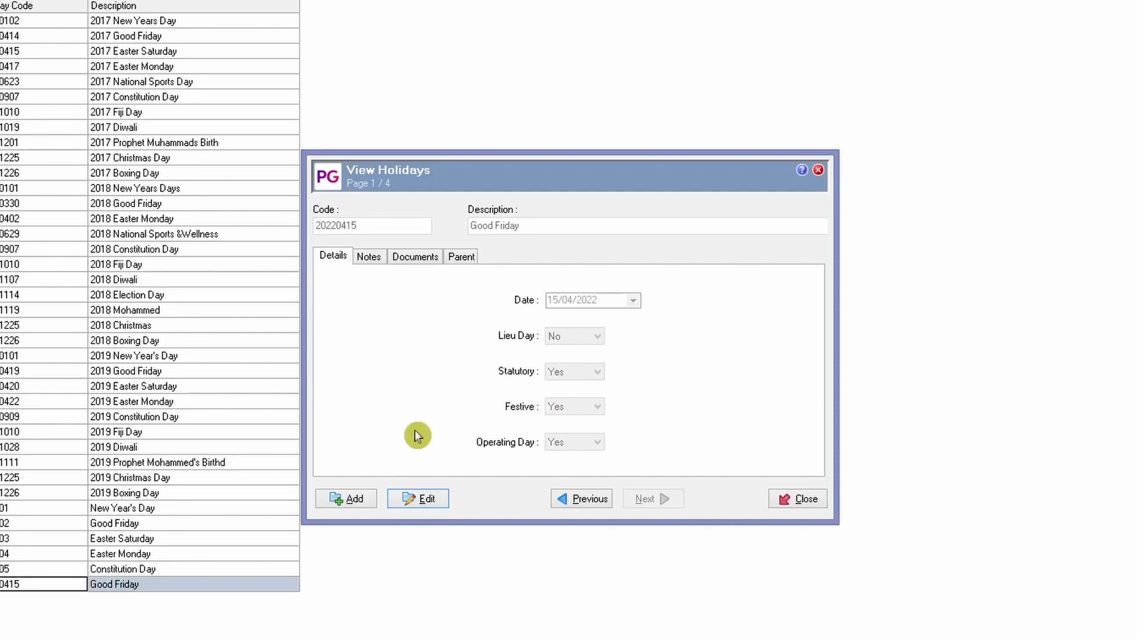
left_click(356, 498)
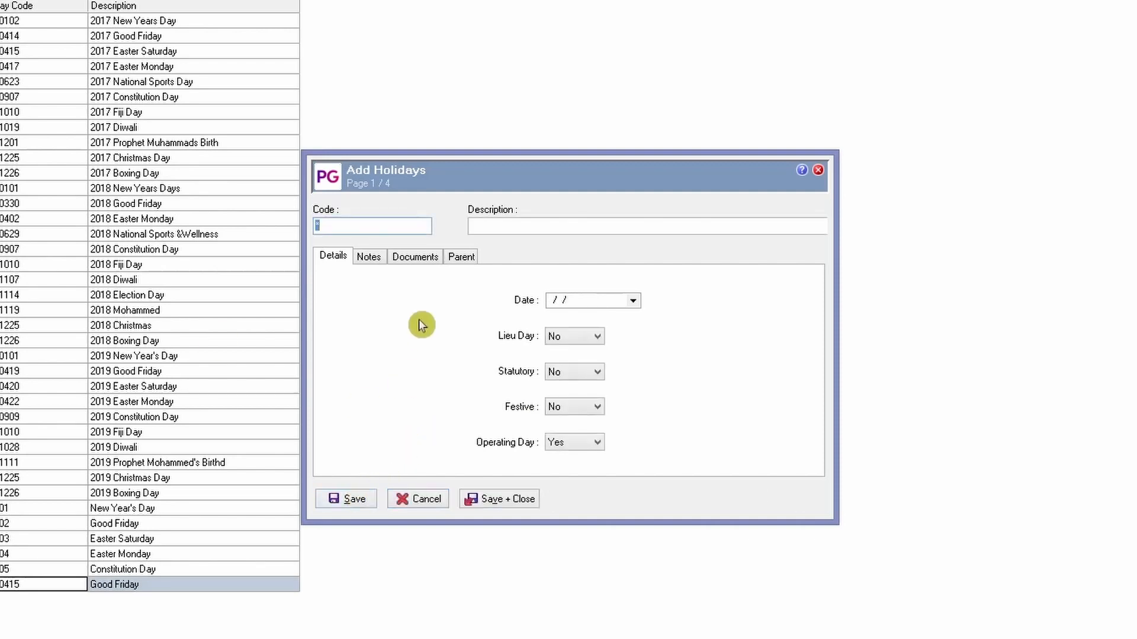
- Save holiday 20220418 Easter Monday dated 18/04/2022, then compare it with the Good Friday record
type("20220418")
key("Tab")
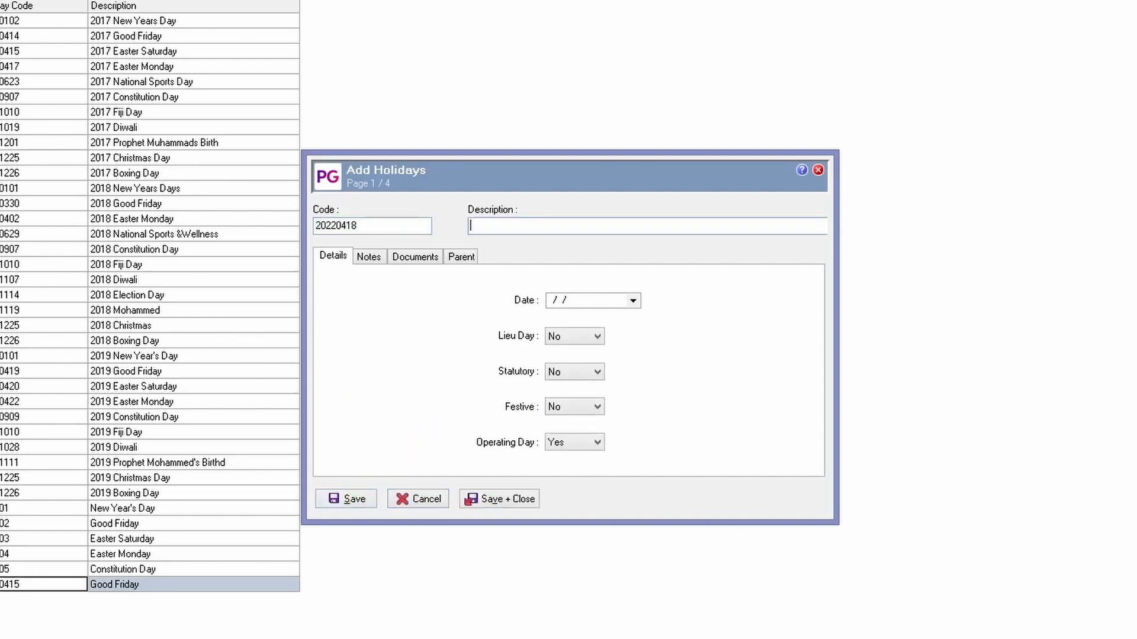
type("Easter Monday")
key("Tab")
key("Tab")
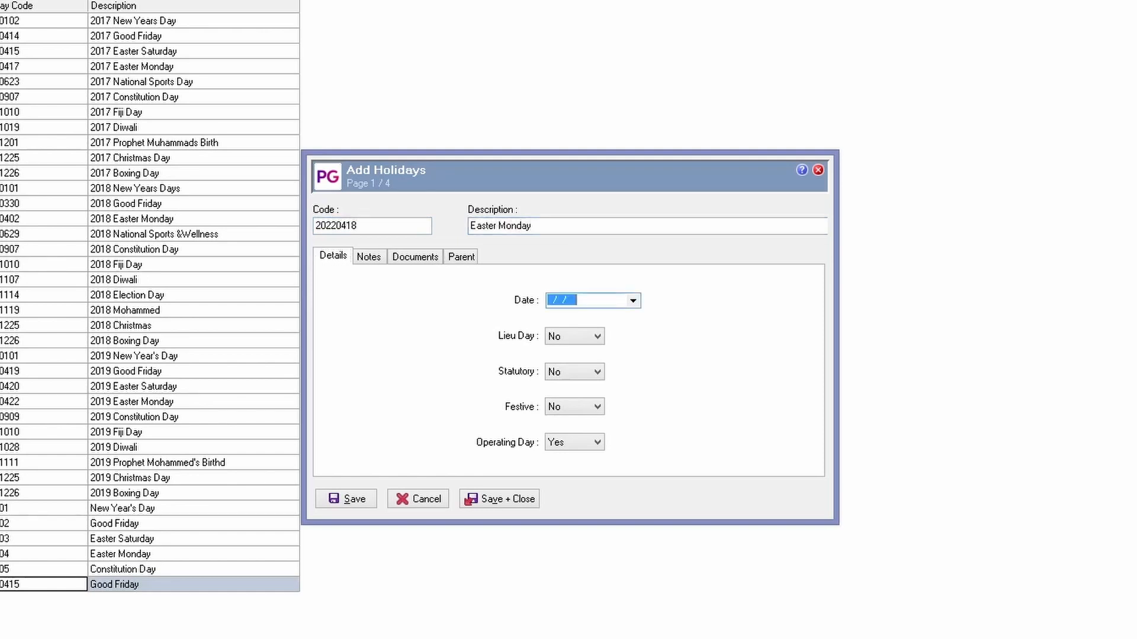
type("18/04/2022")
left_click(333, 500)
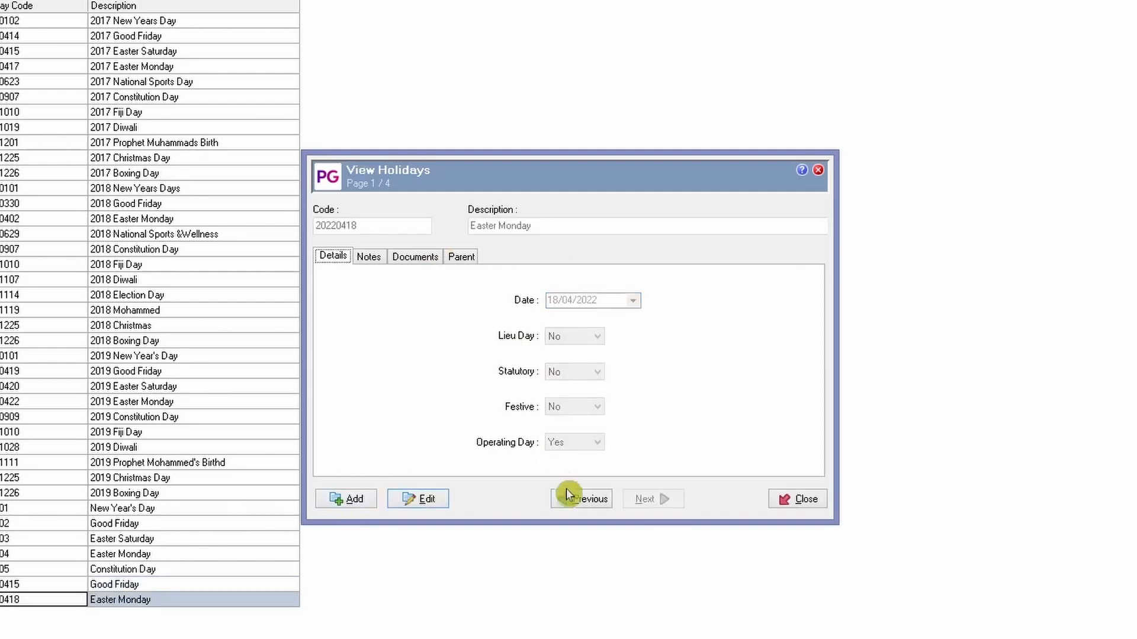
left_click(587, 498)
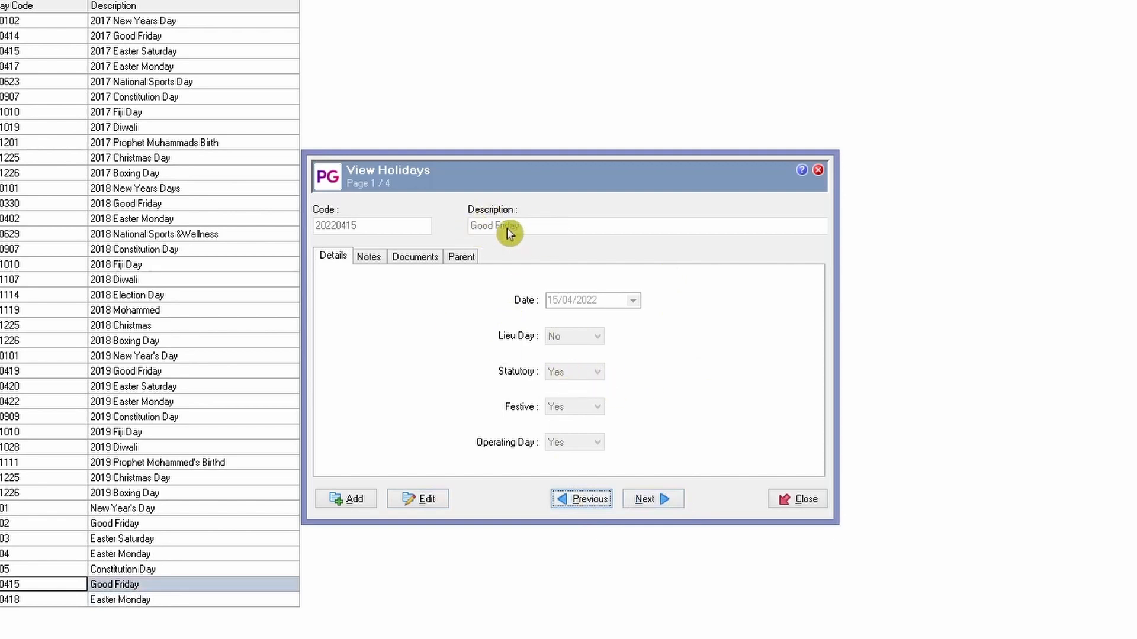
left_click(666, 503)
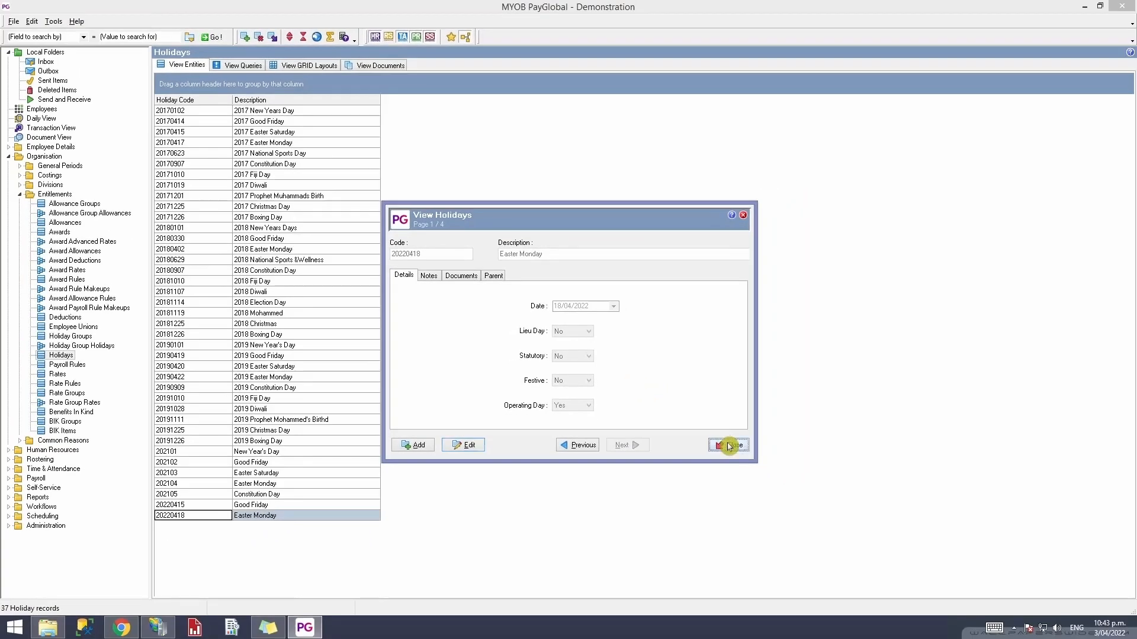
- Close the holiday record and switch to the Holiday Groups list showing FJHOLIDAYS Fiji Public Holidays
left_click(737, 452)
left_click(276, 514)
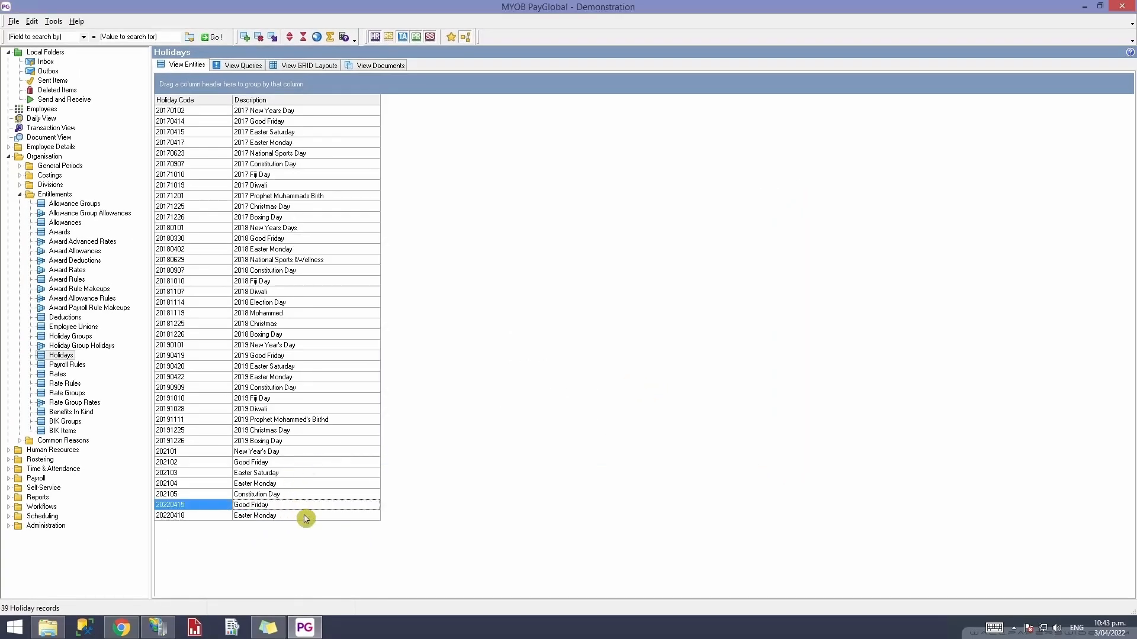
left_click(290, 526)
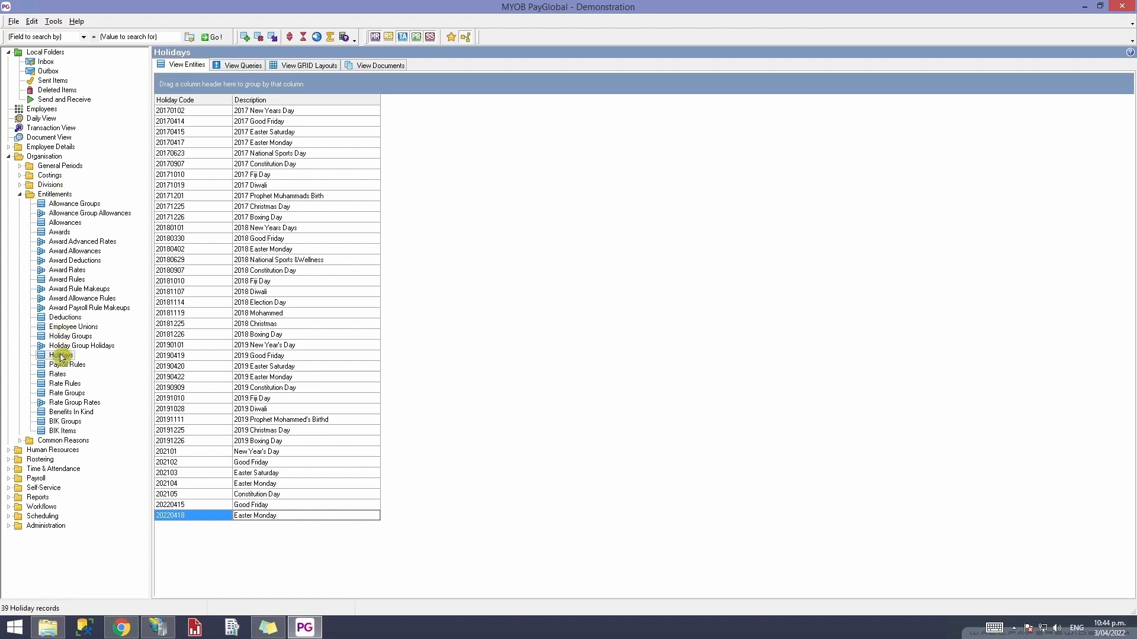
left_click(64, 336)
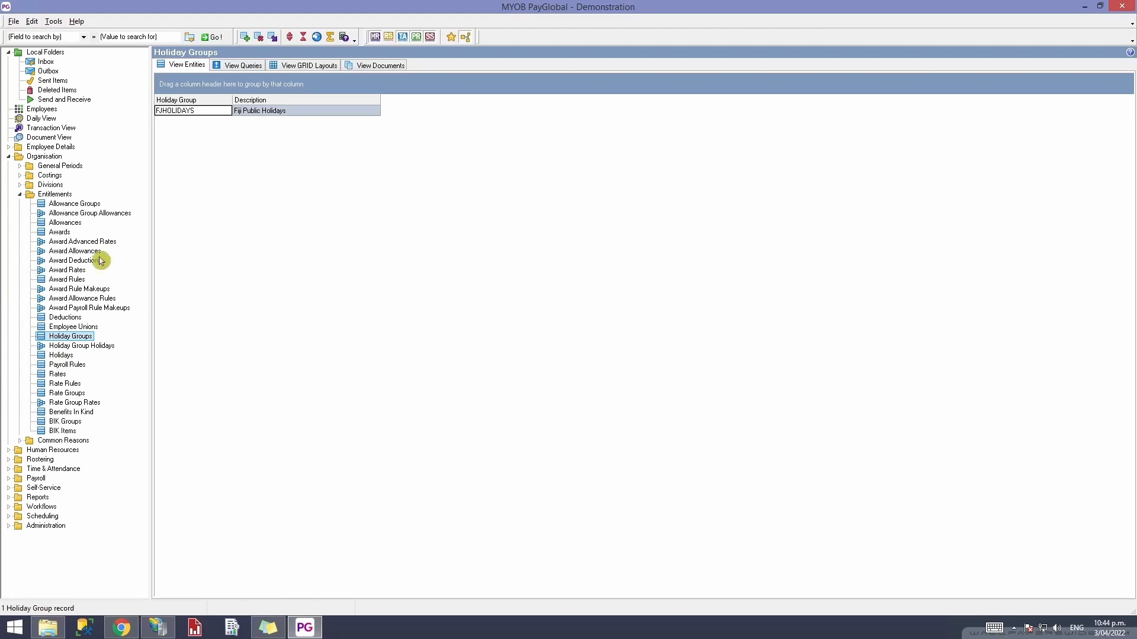
left_click(61, 355)
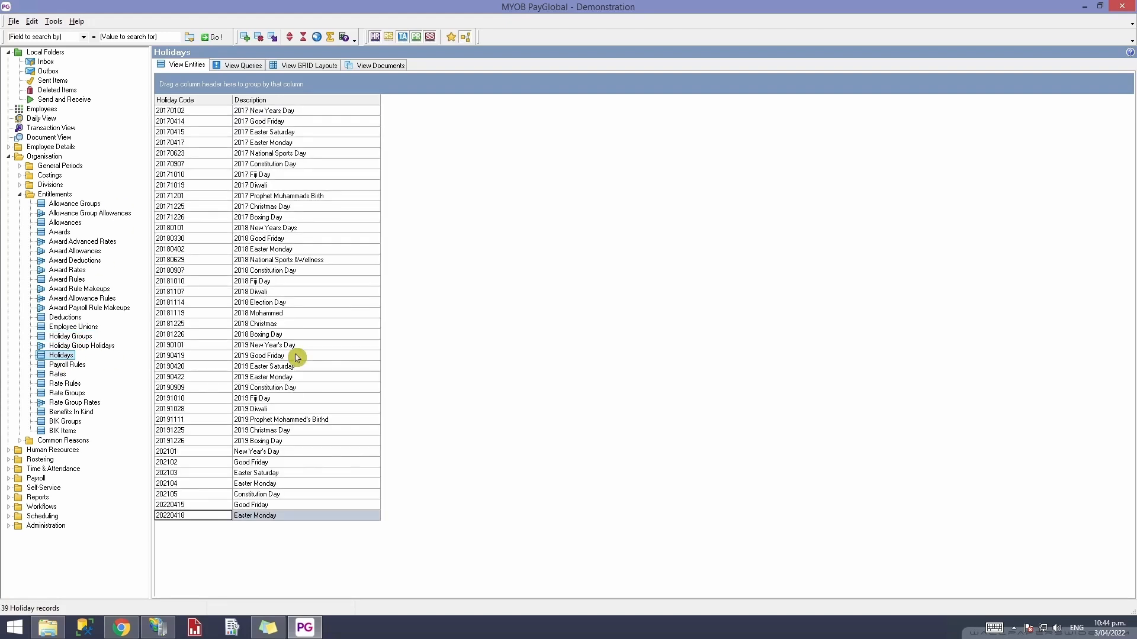
left_click(70, 336)
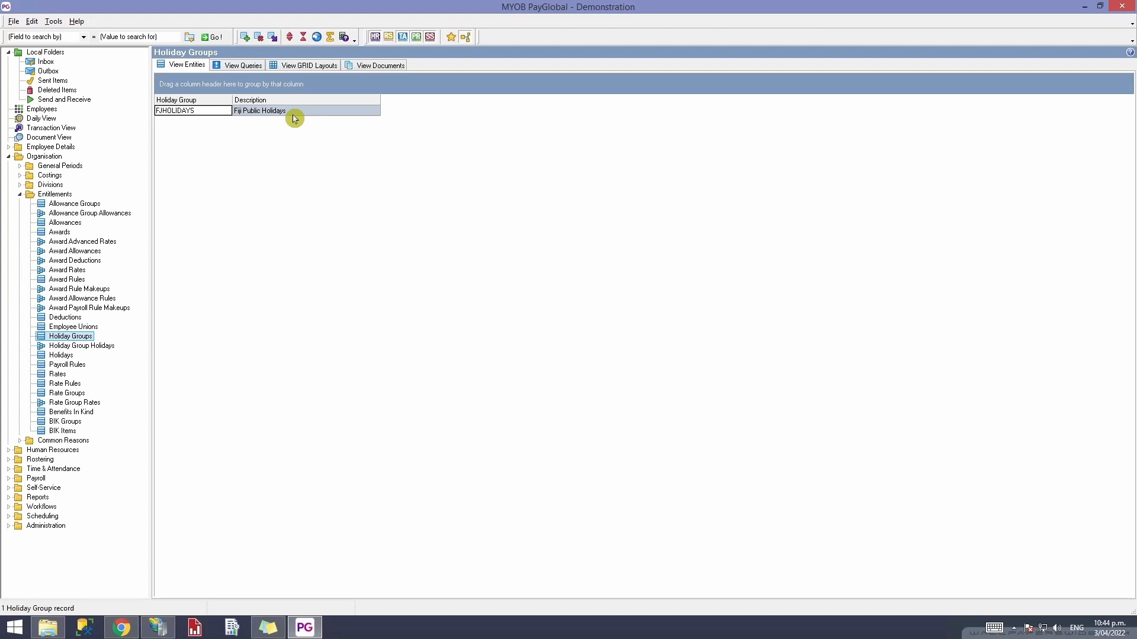
right_click(329, 155)
- Save a new holiday group NZHOLIDAYS with description NZ Public Holidays and reopen it
left_click(376, 187)
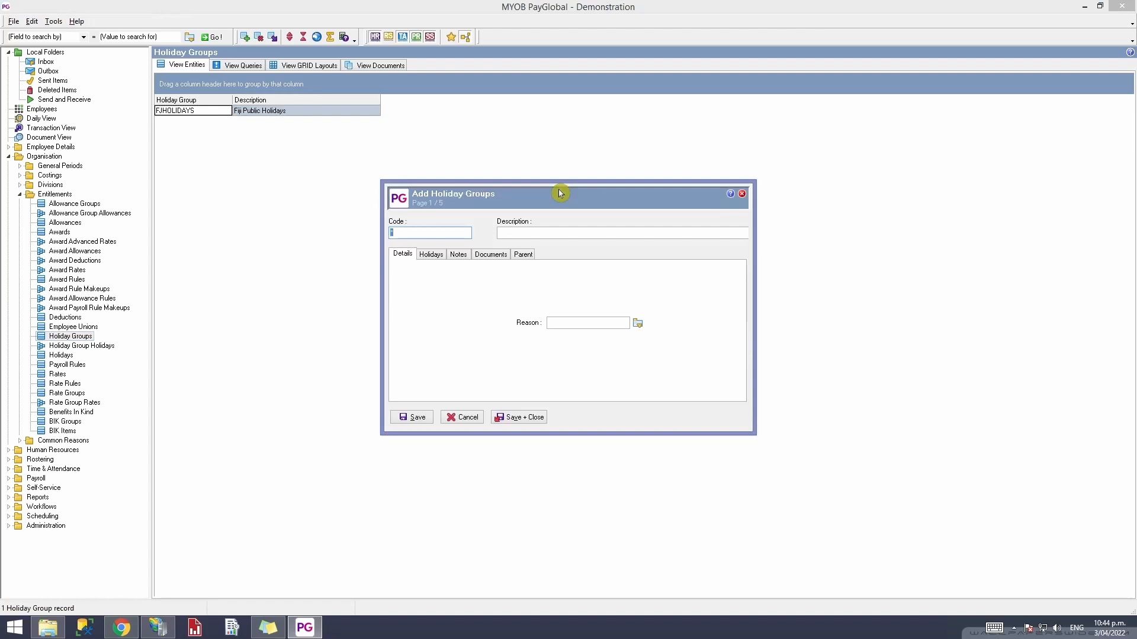
type("NZHOLIDAYS")
key("Tab")
type("NZ ")
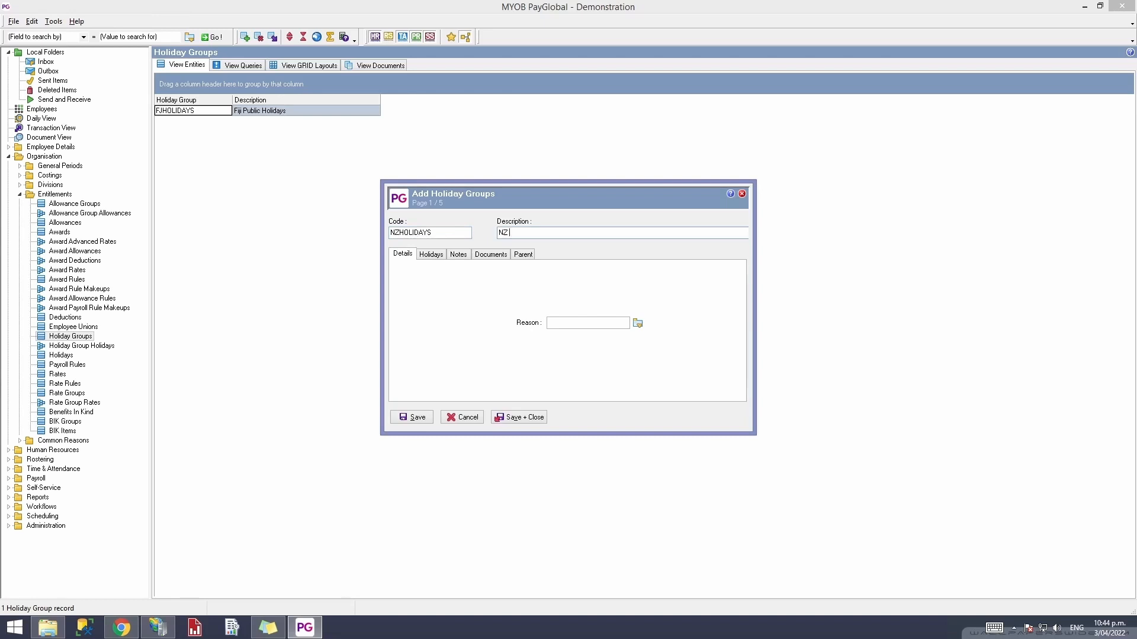
type("Publ")
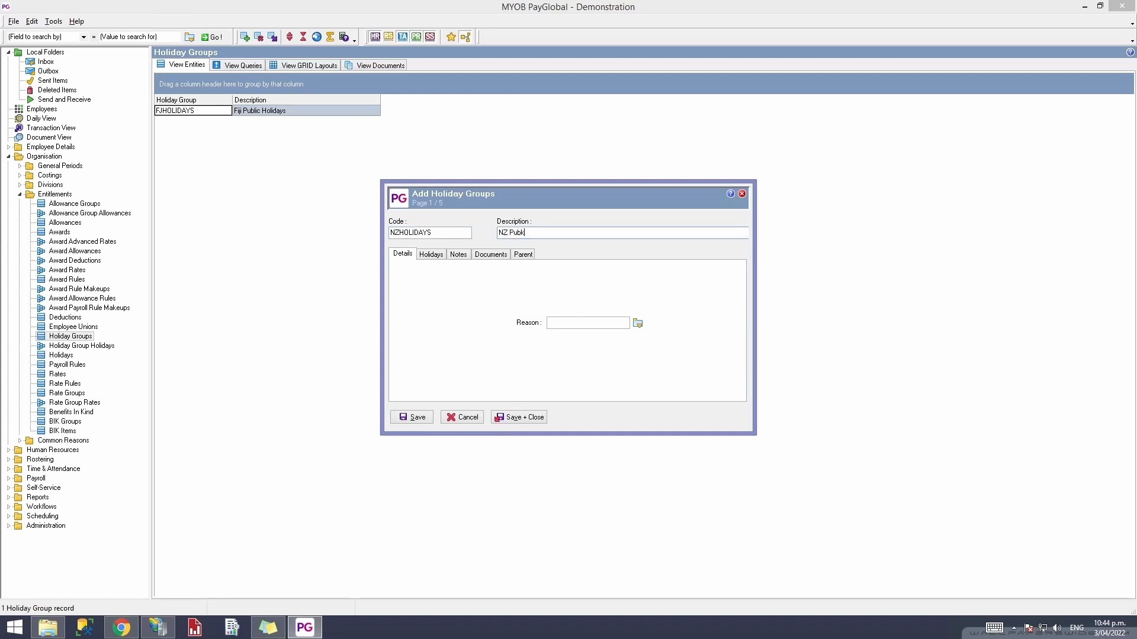
type("ic Holidays")
left_click(519, 418)
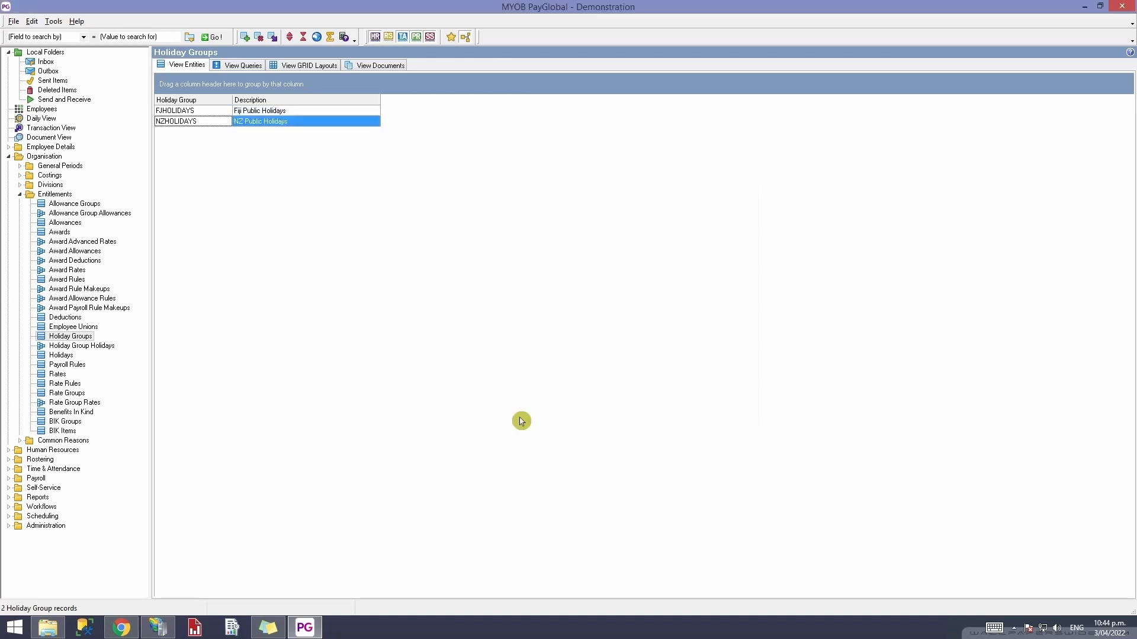
double_click(313, 123)
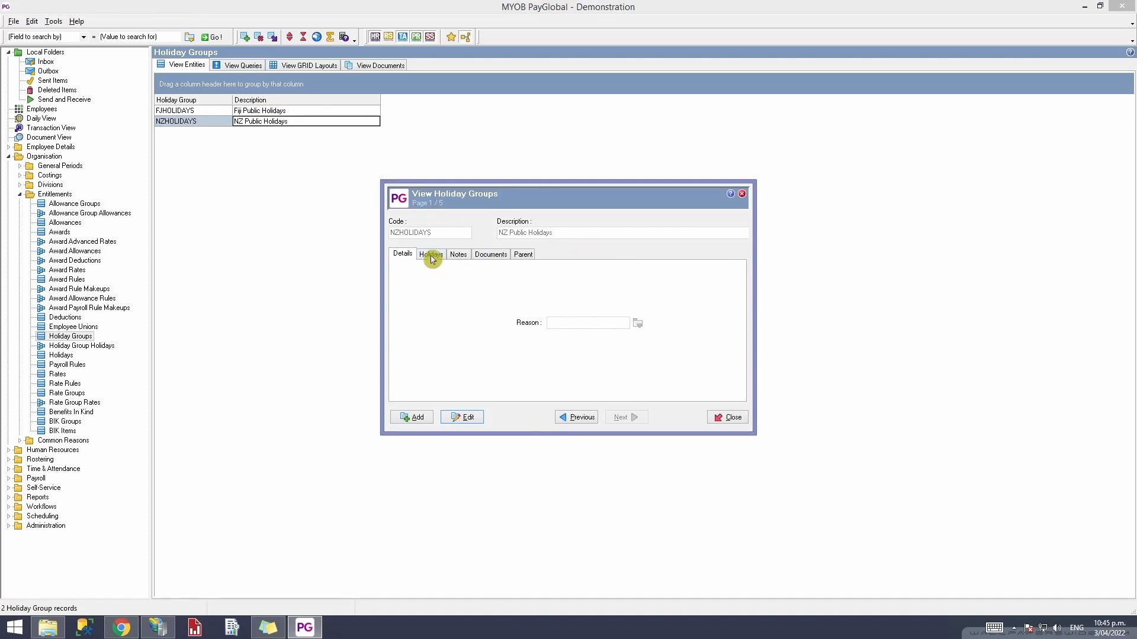
- Bring up the FJHOLIDAYS Fiji Public Holidays group record in place of NZHOLIDAYS
left_click(590, 421)
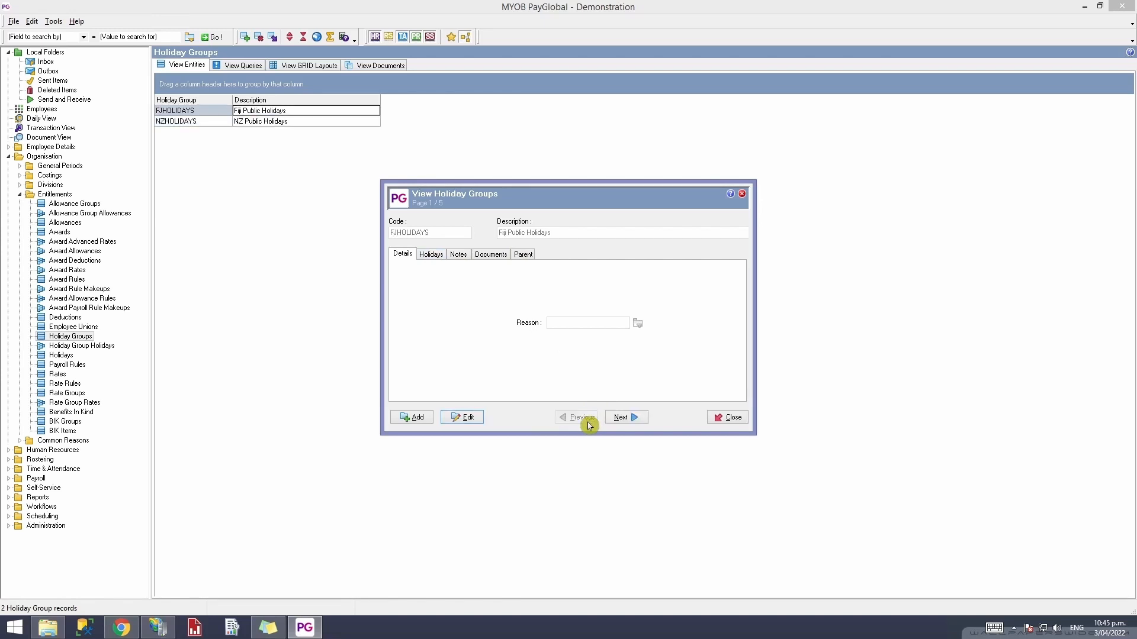
left_click(727, 418)
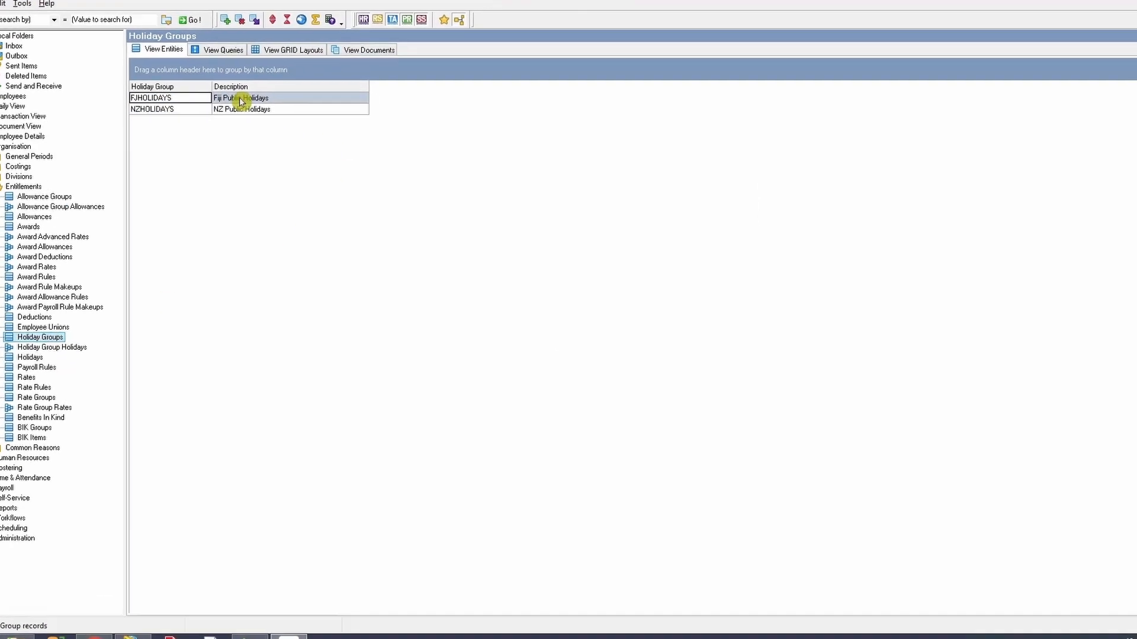
double_click(240, 101)
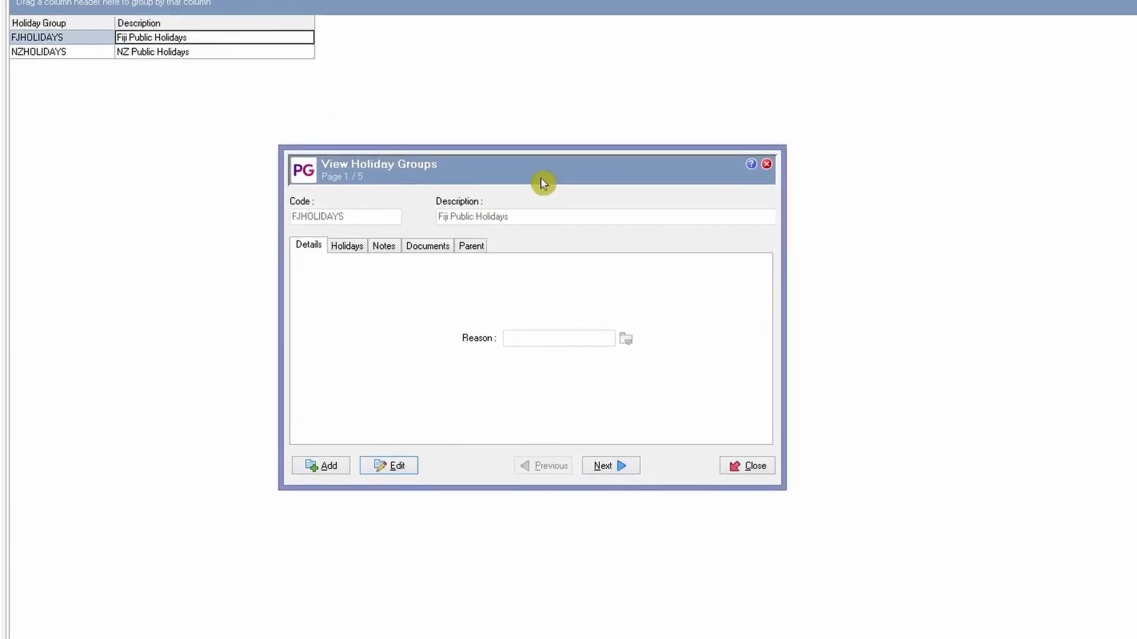
left_click_drag(540, 177, 537, 168)
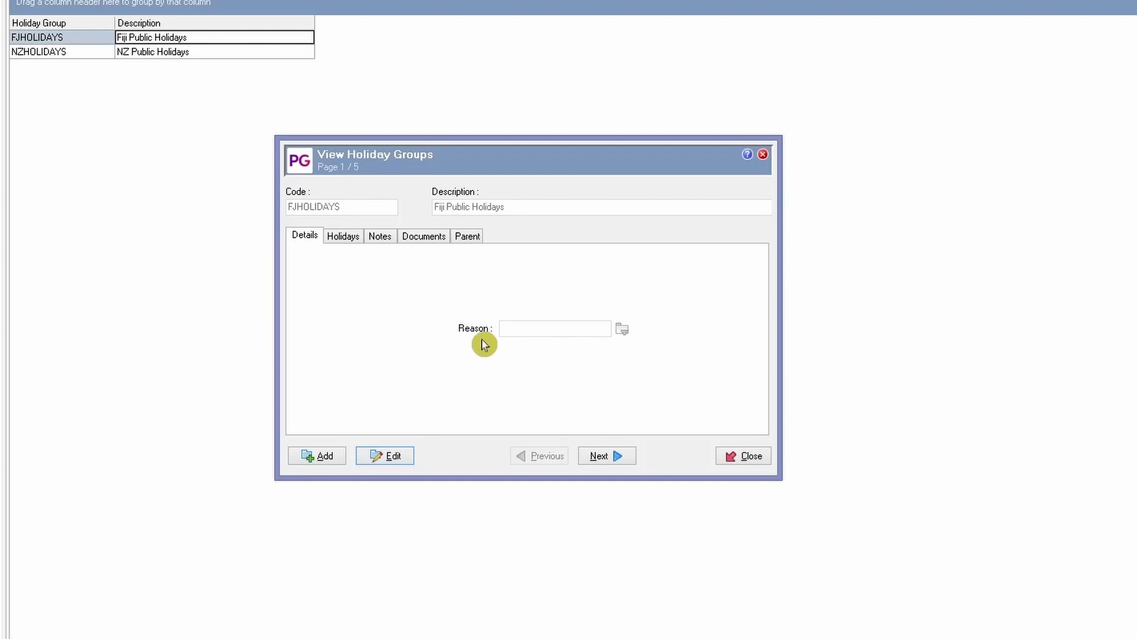
- Edit the FJHOLIDAYS group and show its Holidays tab in an enlarged window
left_click(391, 460)
left_click(525, 327)
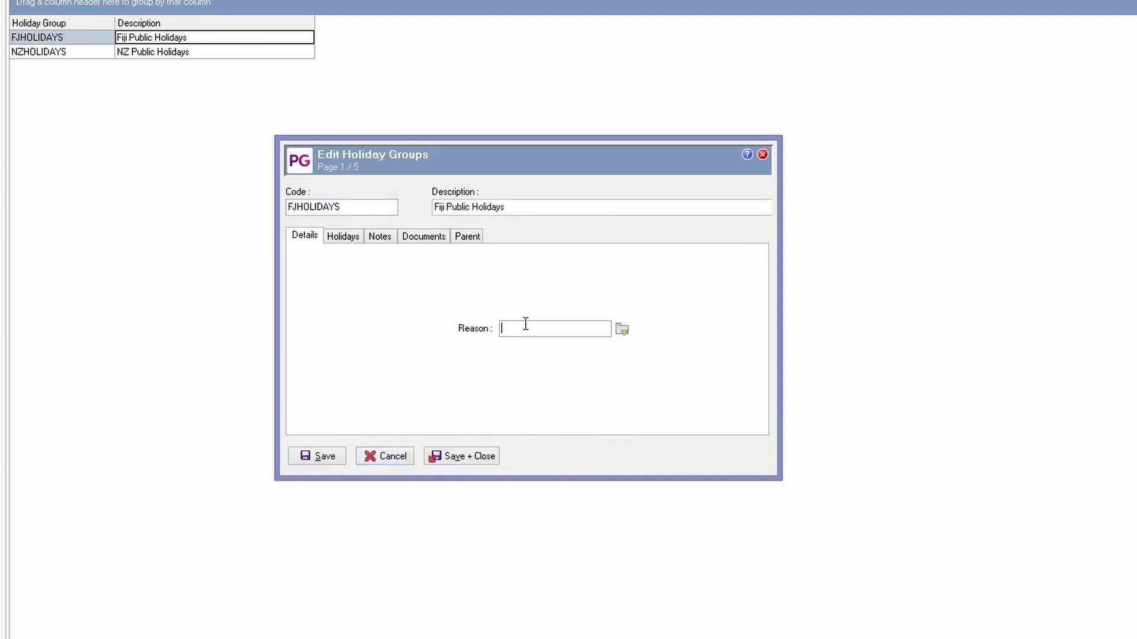
left_click(335, 237)
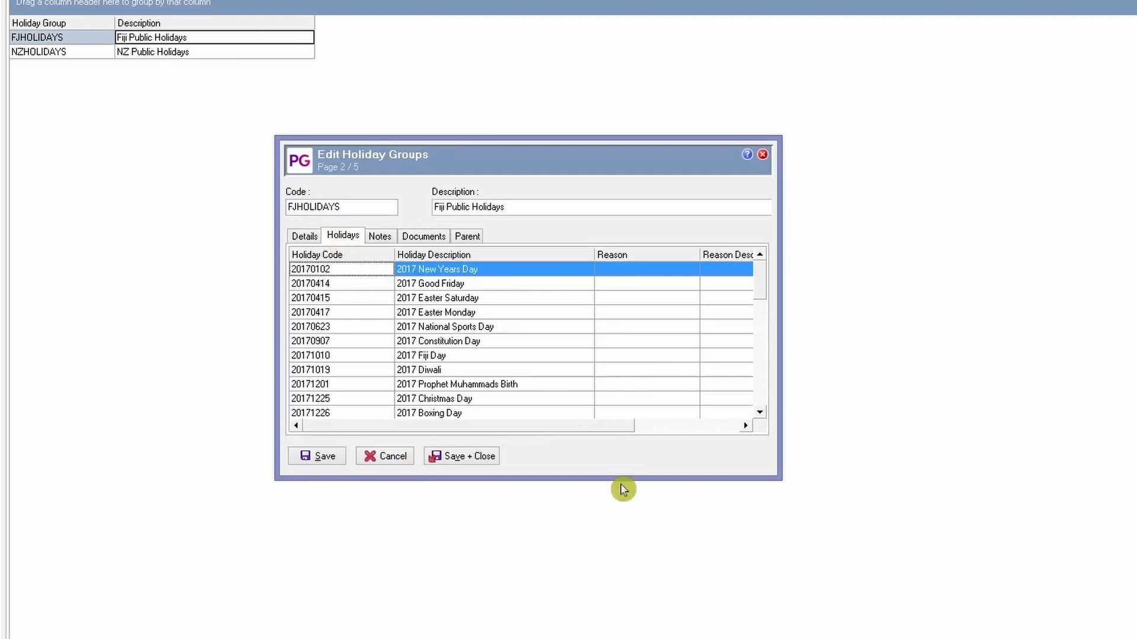
left_click_drag(622, 480, 627, 610)
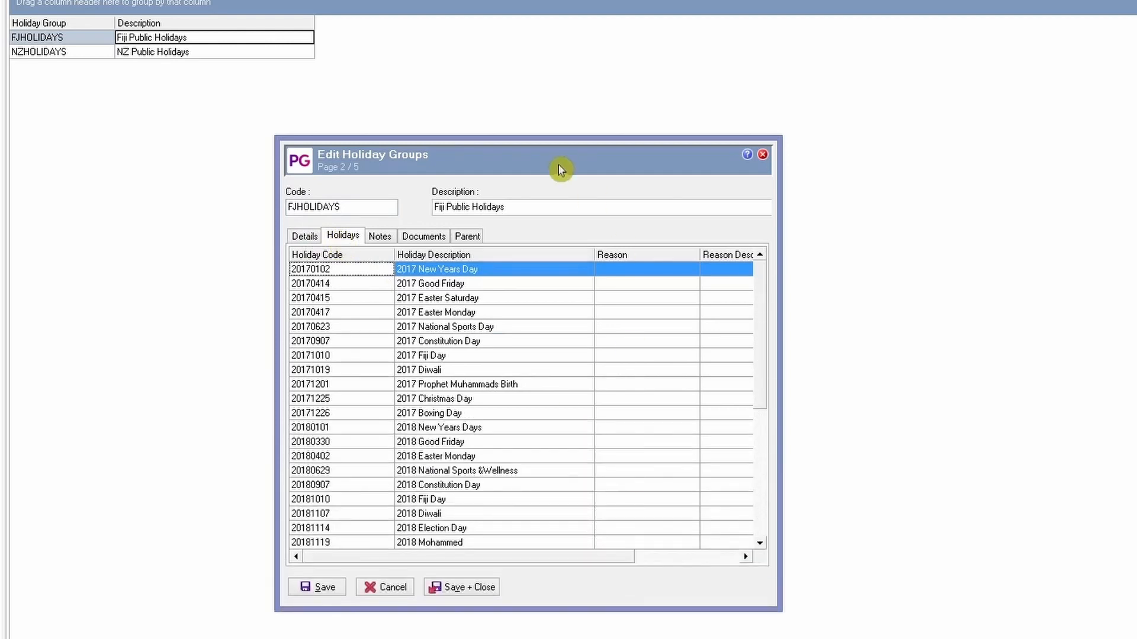
left_click_drag(563, 168, 557, 118)
left_click_drag(756, 283, 766, 248)
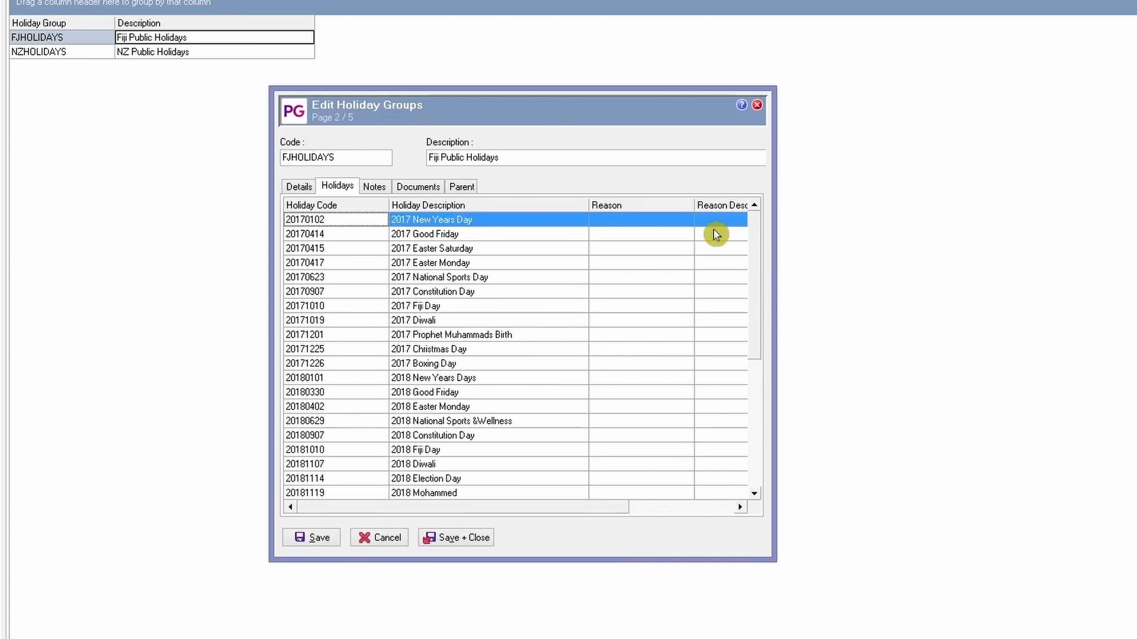
right_click(477, 307)
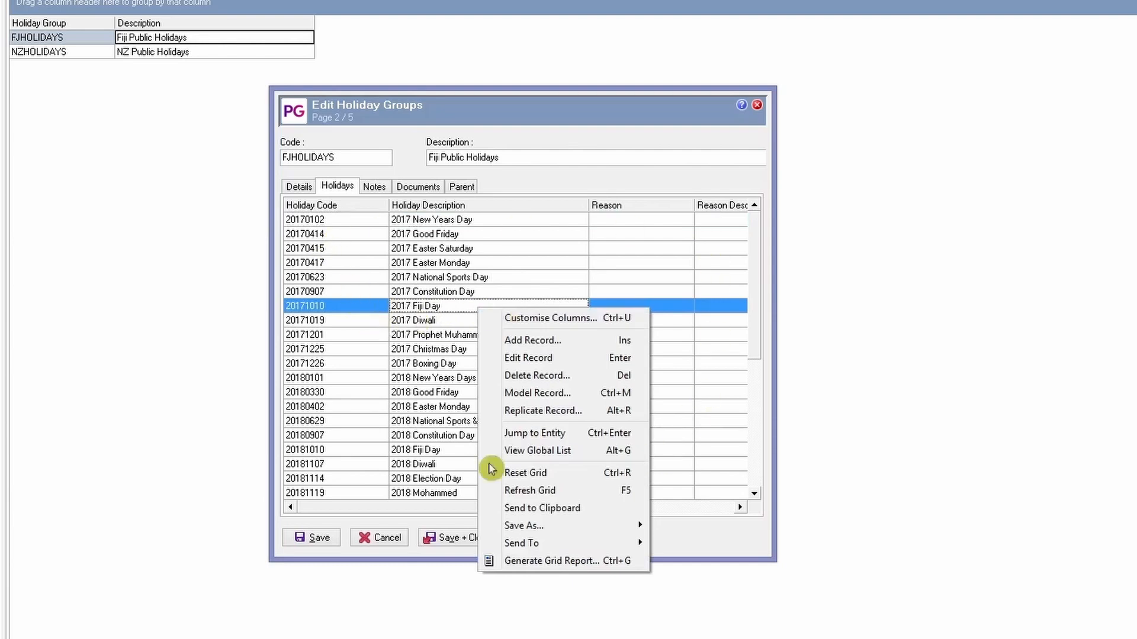
- Pick holiday 20220415 Good Friday for the FJHOLIDAYS group and save it to the list
left_click(567, 347)
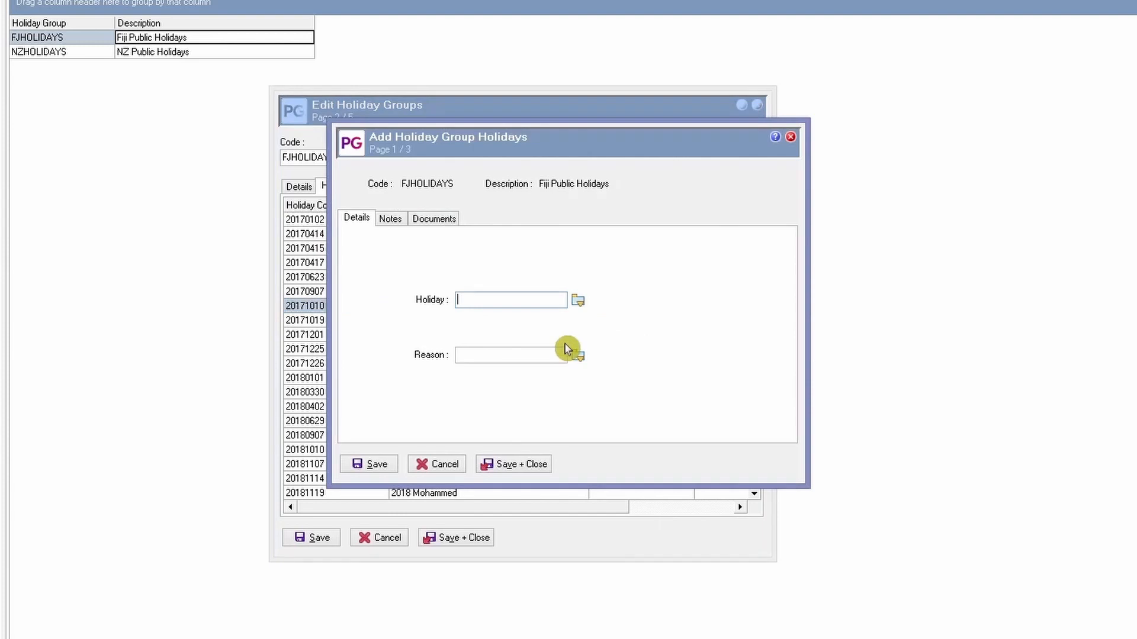
left_click(577, 301)
left_click_drag(719, 271, 717, 450)
left_click(583, 434)
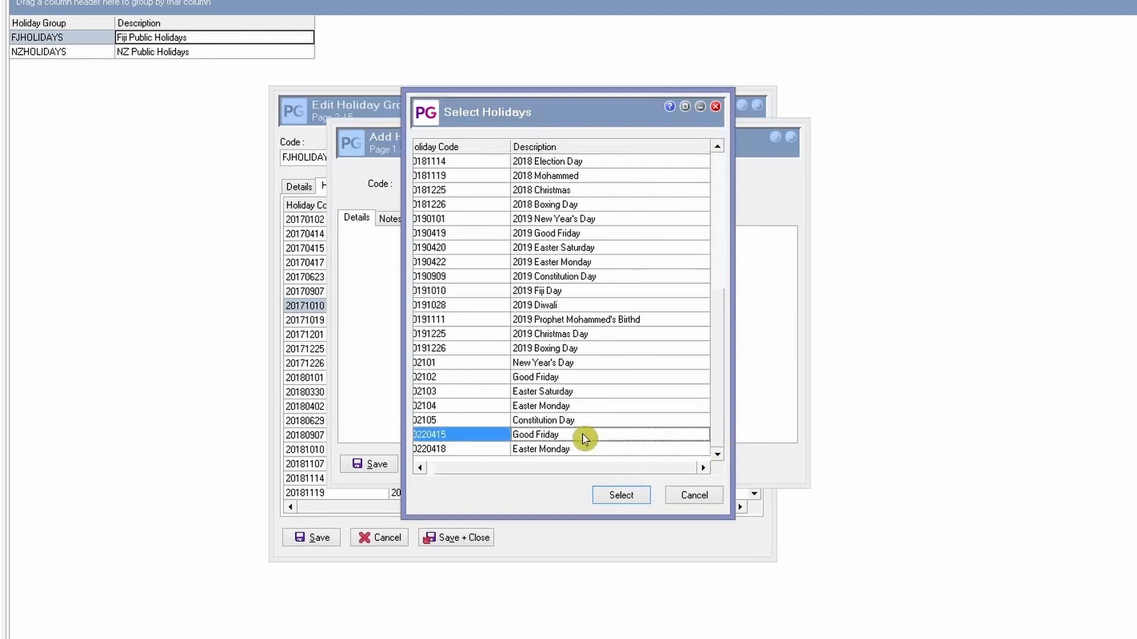
left_click(621, 494)
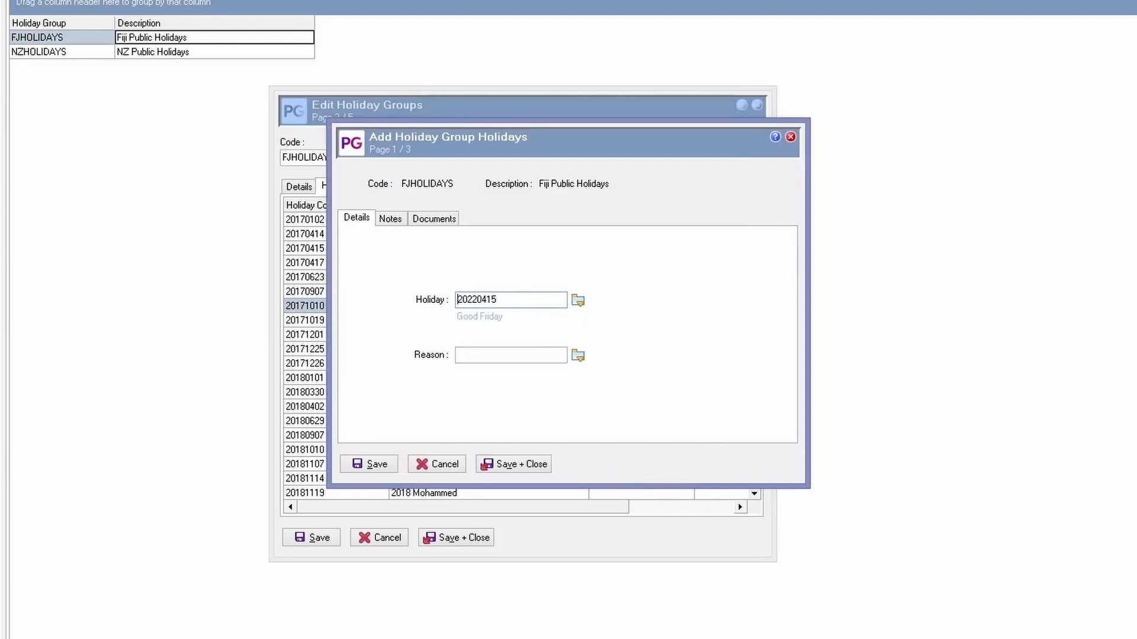
left_click(506, 355)
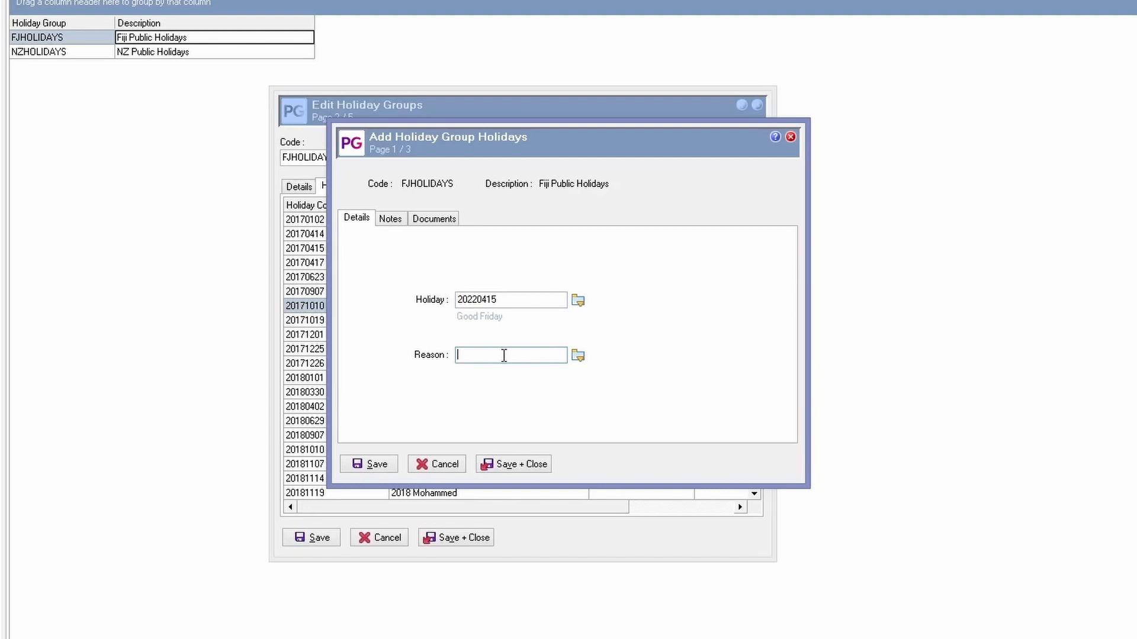
left_click(379, 464)
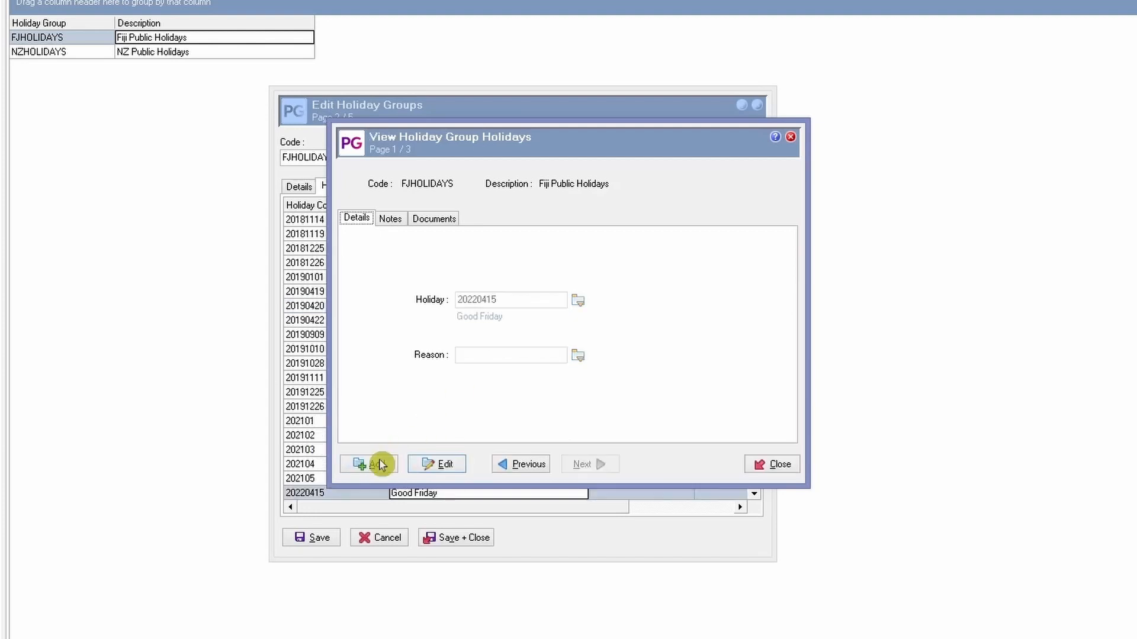
left_click_drag(586, 135, 593, 115)
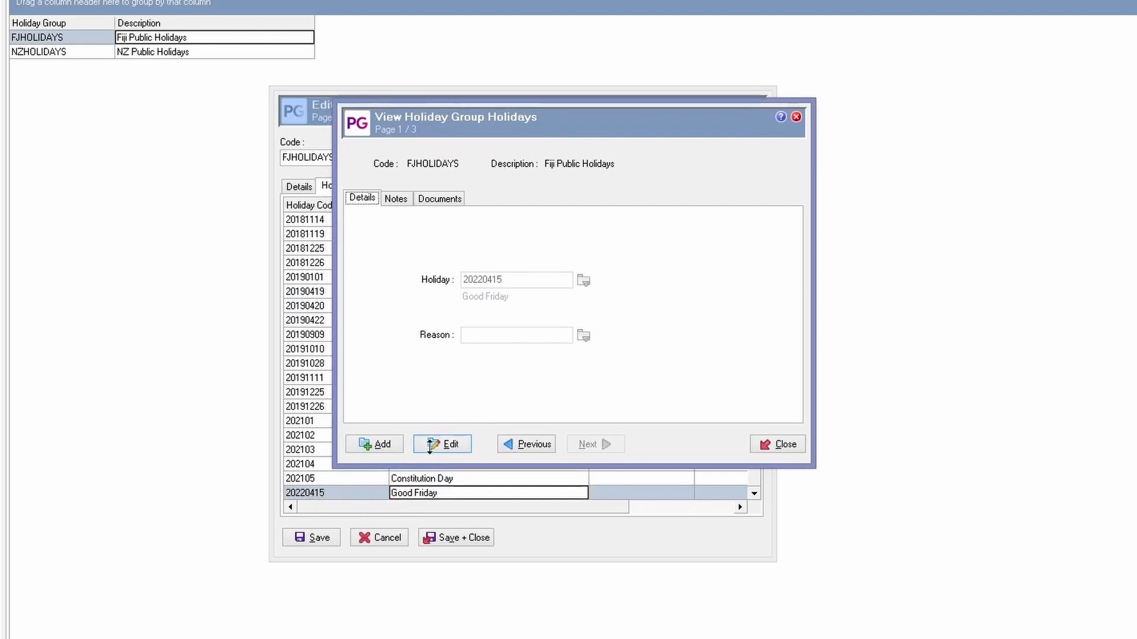
left_click_drag(557, 101, 566, 130)
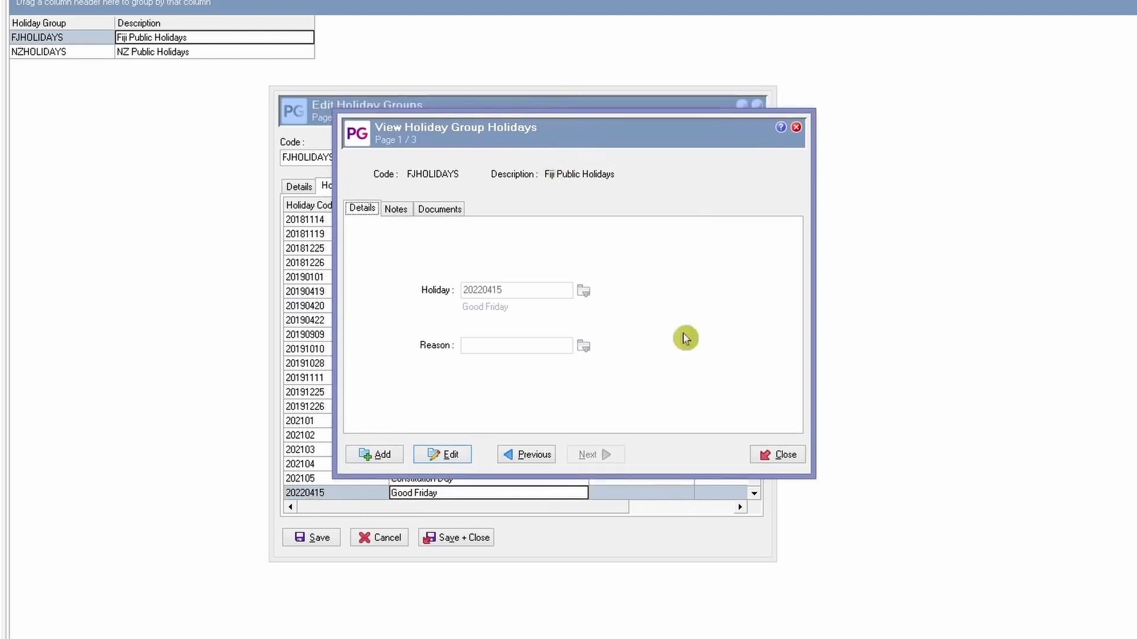
- Add holiday 20220418 Easter Monday to the FJHOLIDAYS group's holiday list
left_click(382, 457)
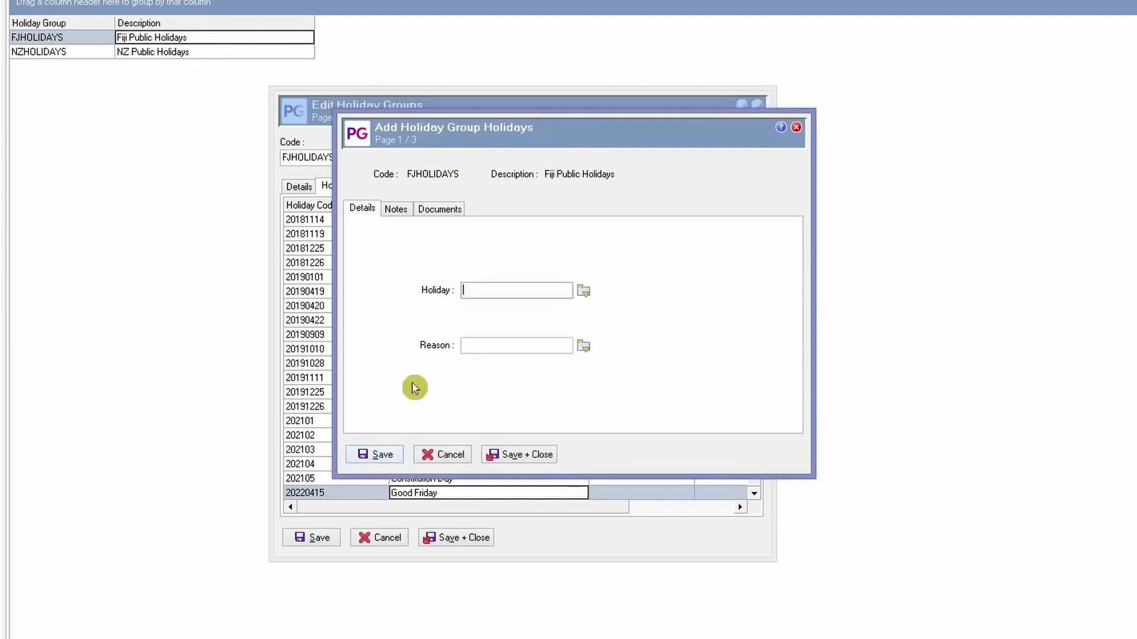
left_click_drag(579, 140, 567, 140)
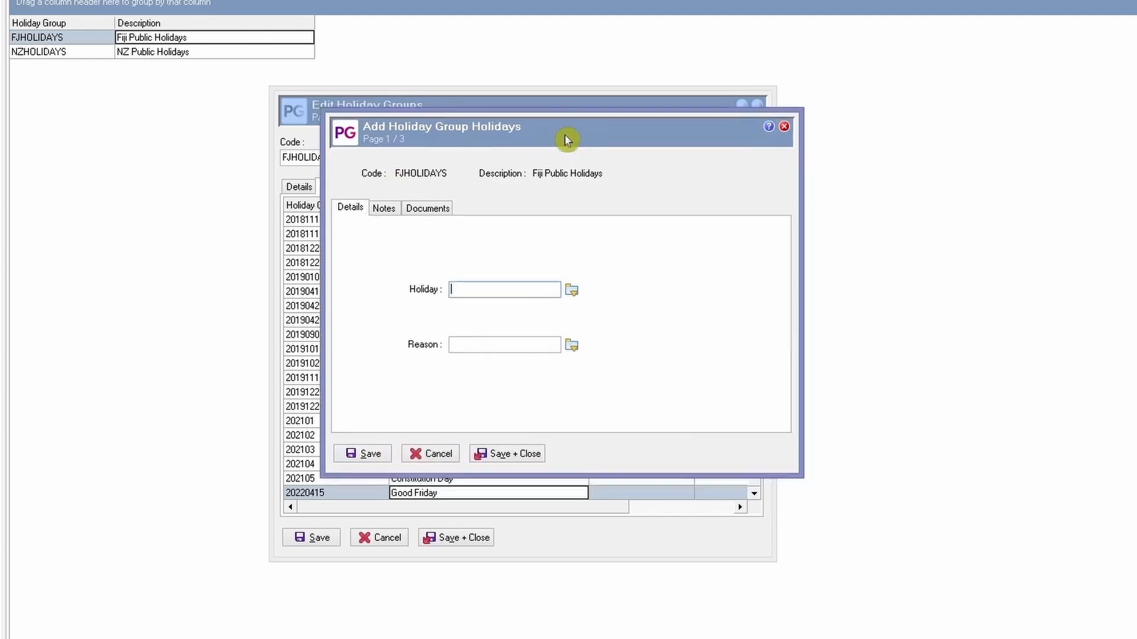
left_click(572, 291)
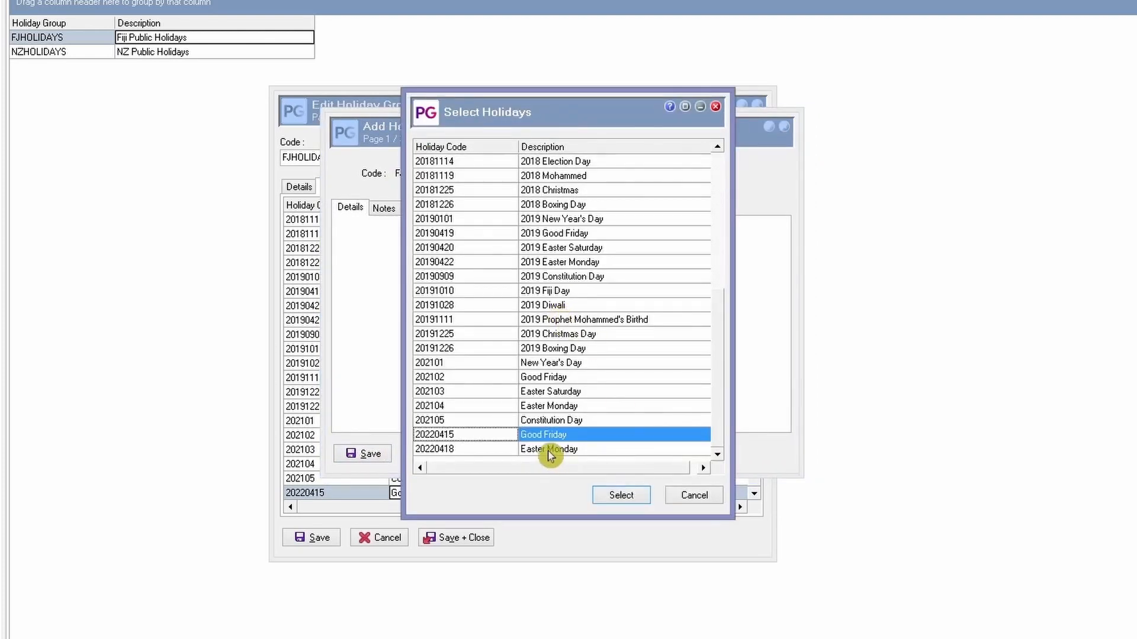
left_click(616, 450)
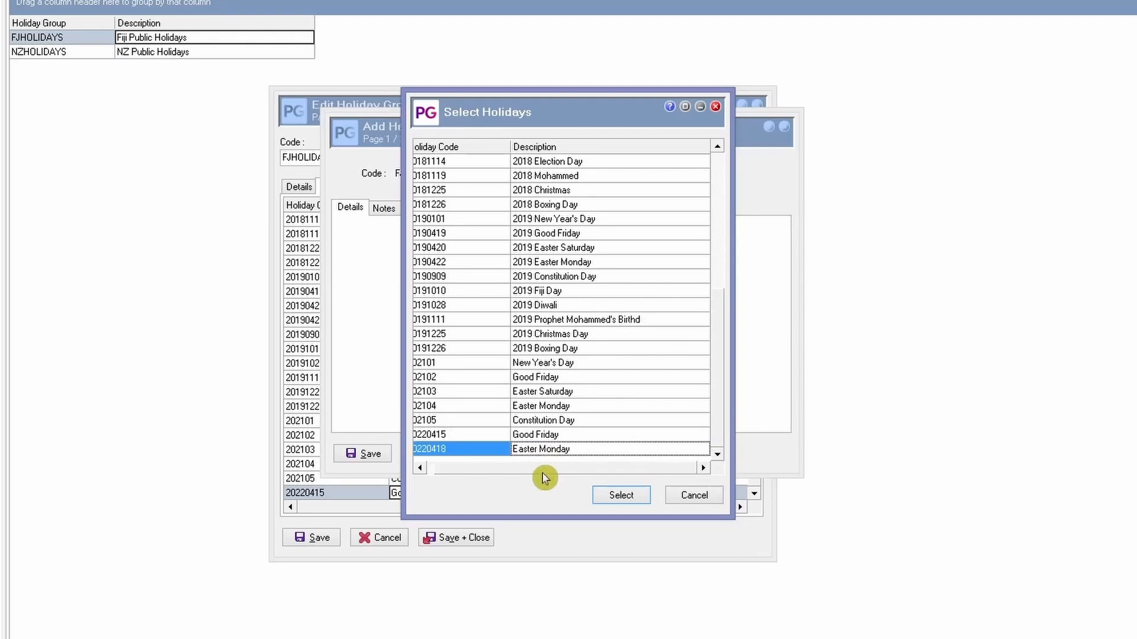
left_click(620, 498)
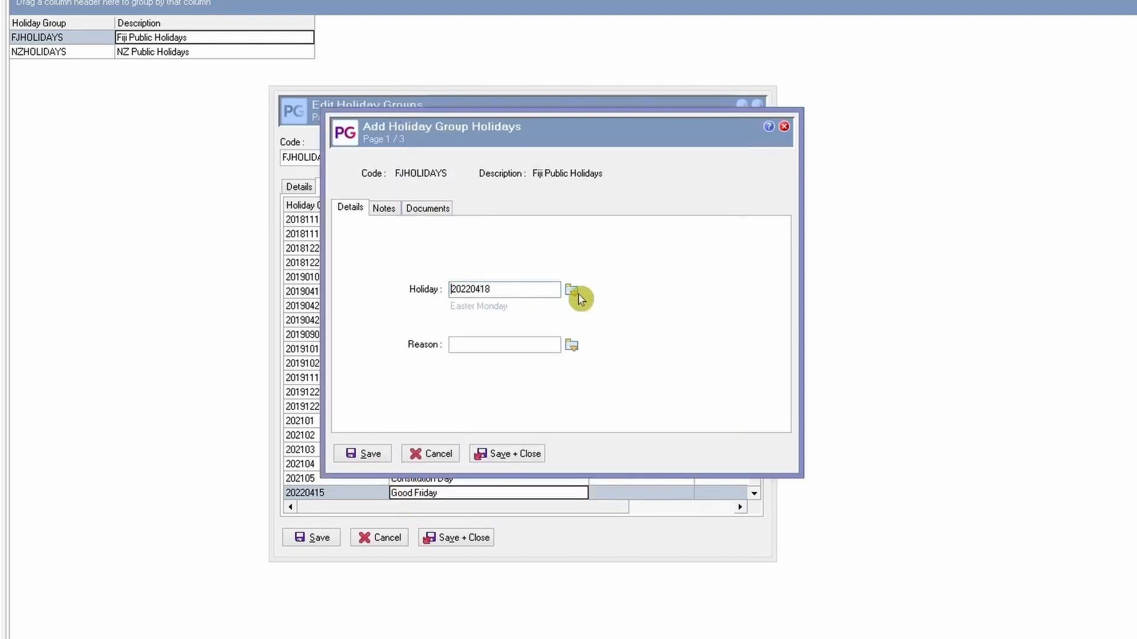
left_click(548, 285)
left_click(516, 456)
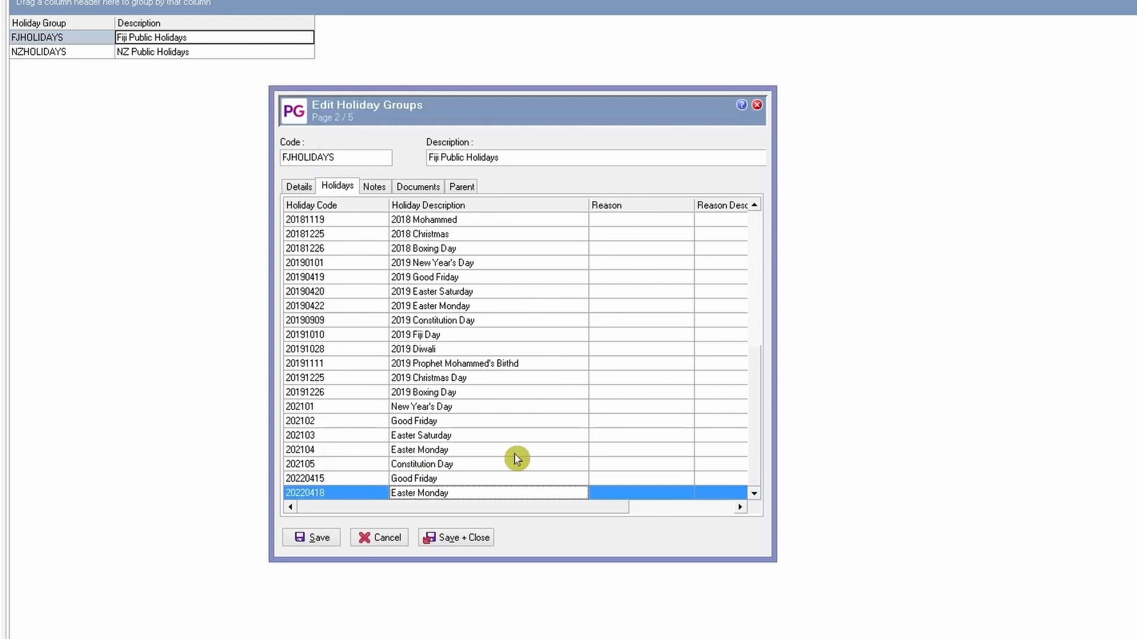
- Review the new 20220415 Good Friday and 20220418 Easter Monday rows, then save the FJHOLIDAYS group
left_click(481, 482)
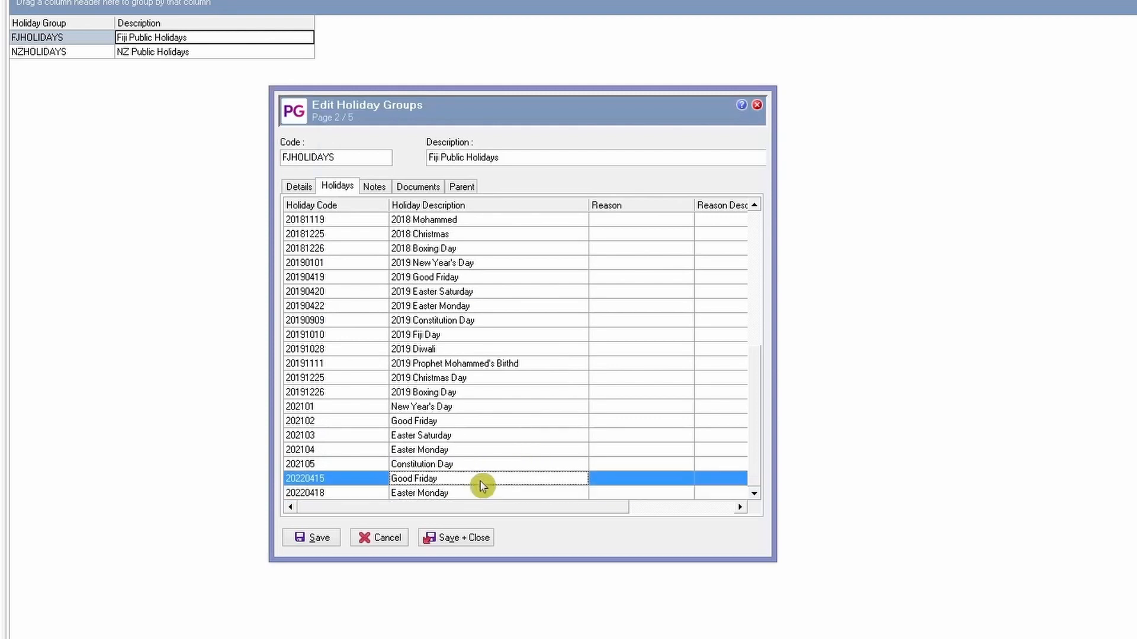
left_click(538, 155)
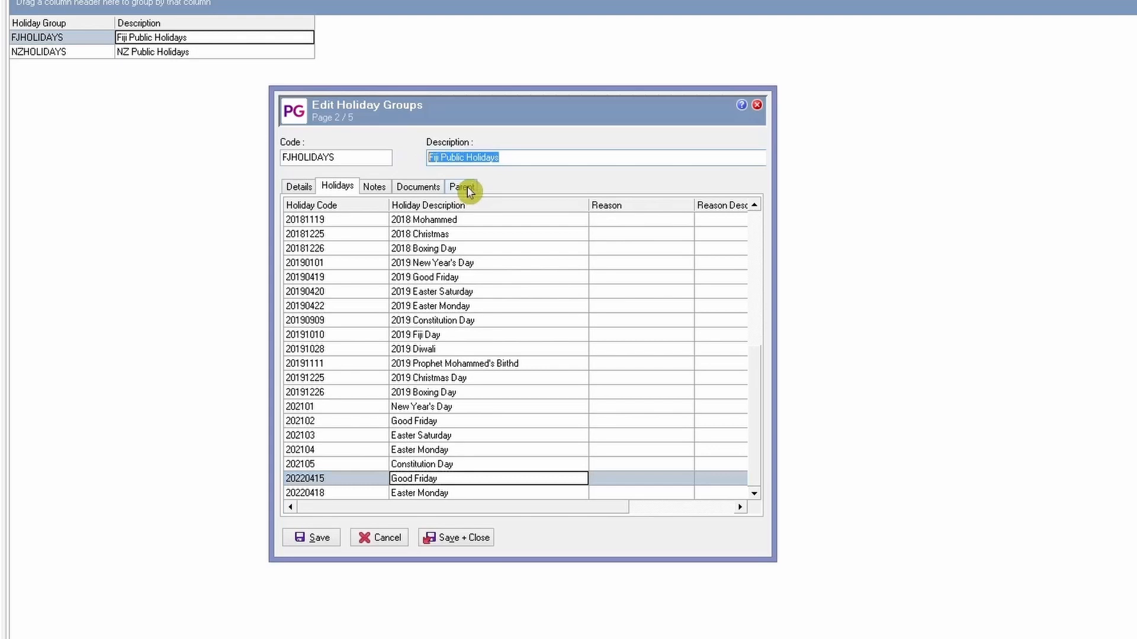
left_click(528, 157)
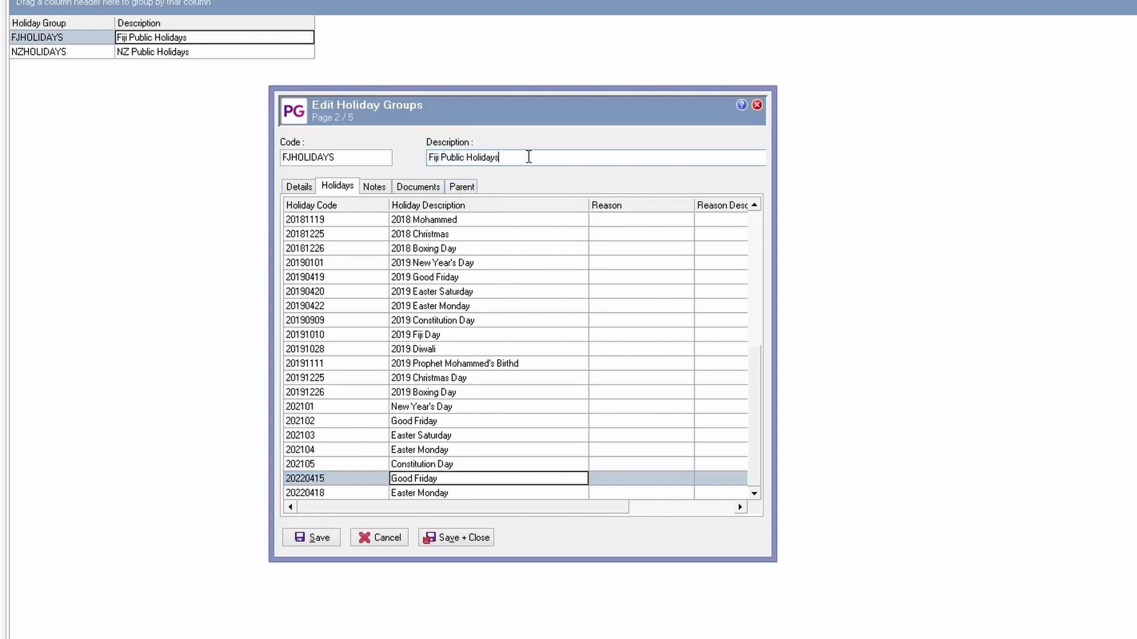
left_click(464, 538)
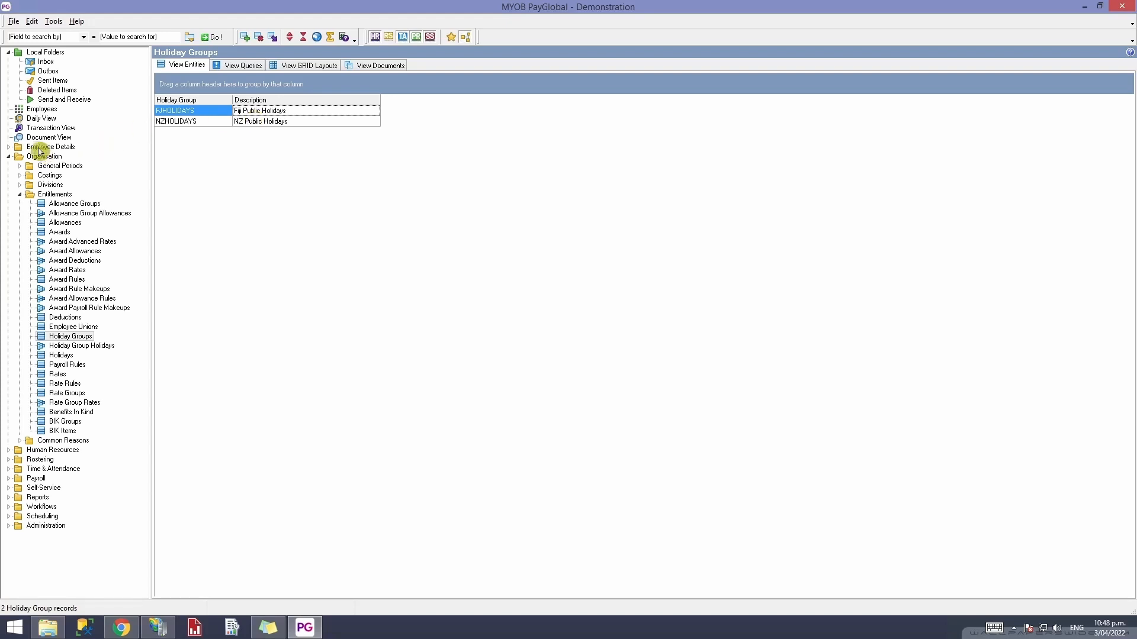
- Open an employee's record and view the payroll Contract details showing Holiday Group FJHOLIDAYS
left_click(46, 109)
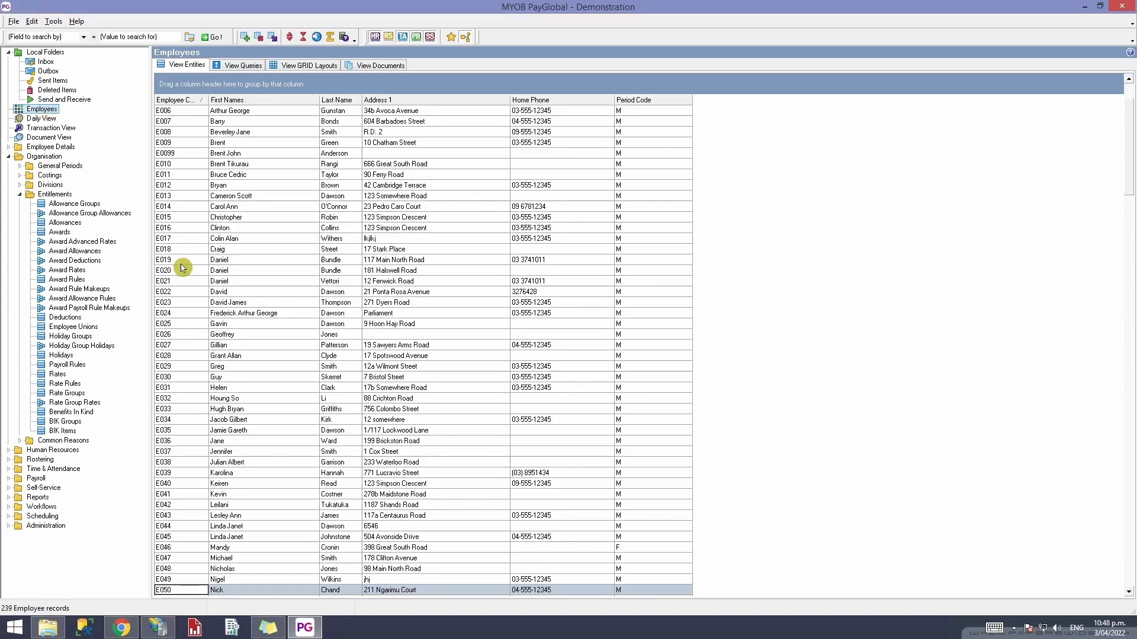
double_click(228, 589)
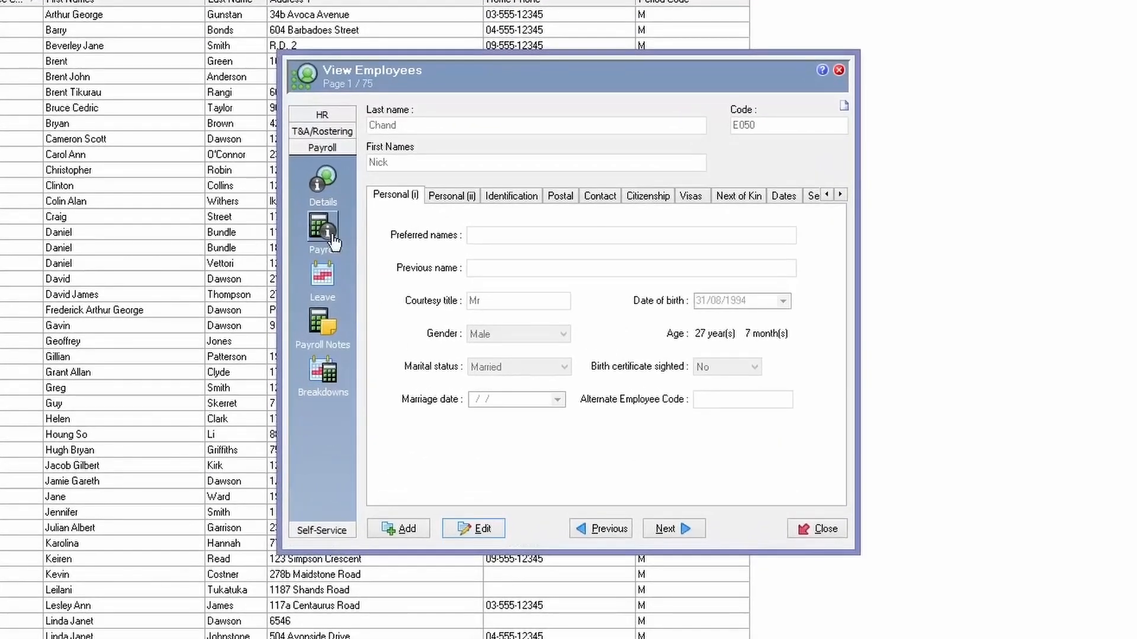
left_click(333, 240)
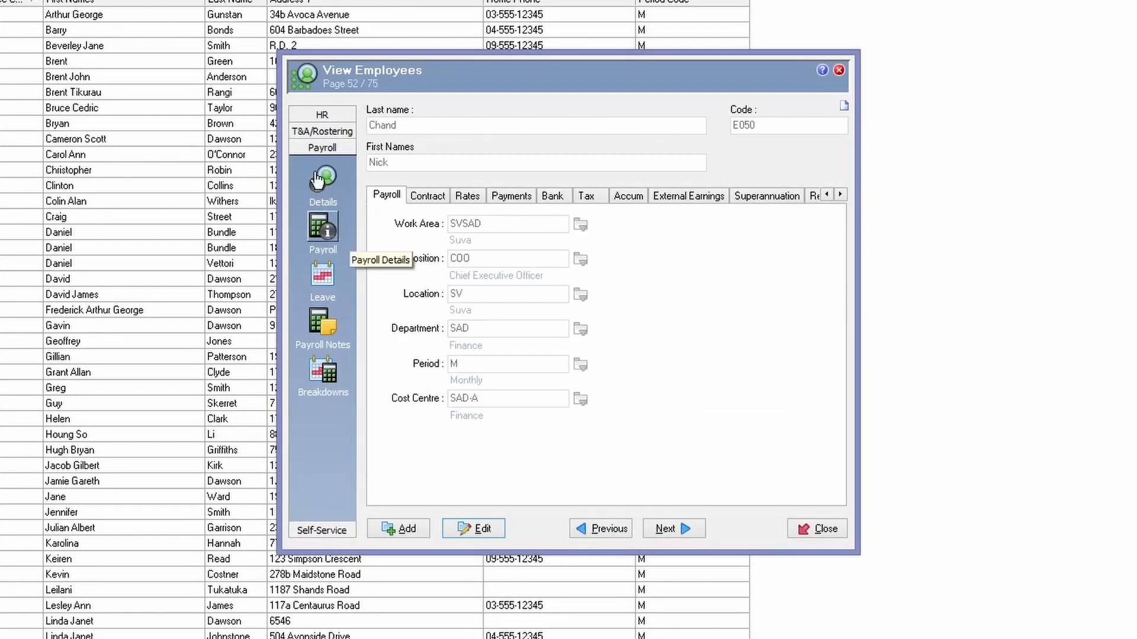
left_click(429, 197)
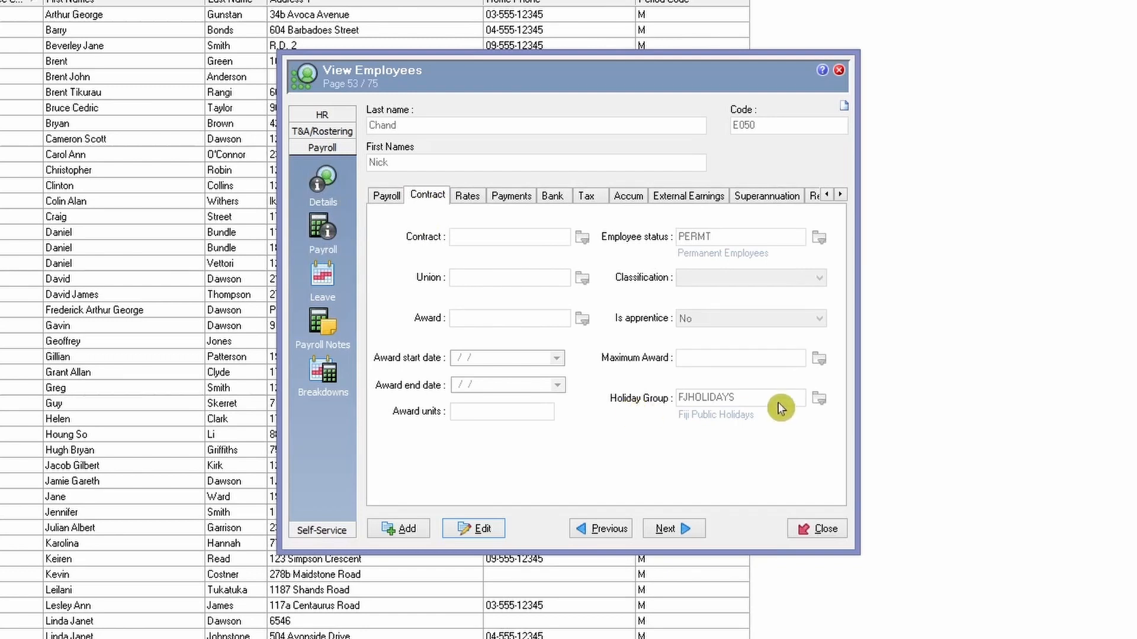
- Edit the employee record, browse the Holiday Group list, then cancel without changes
key("alt+e")
left_click(820, 398)
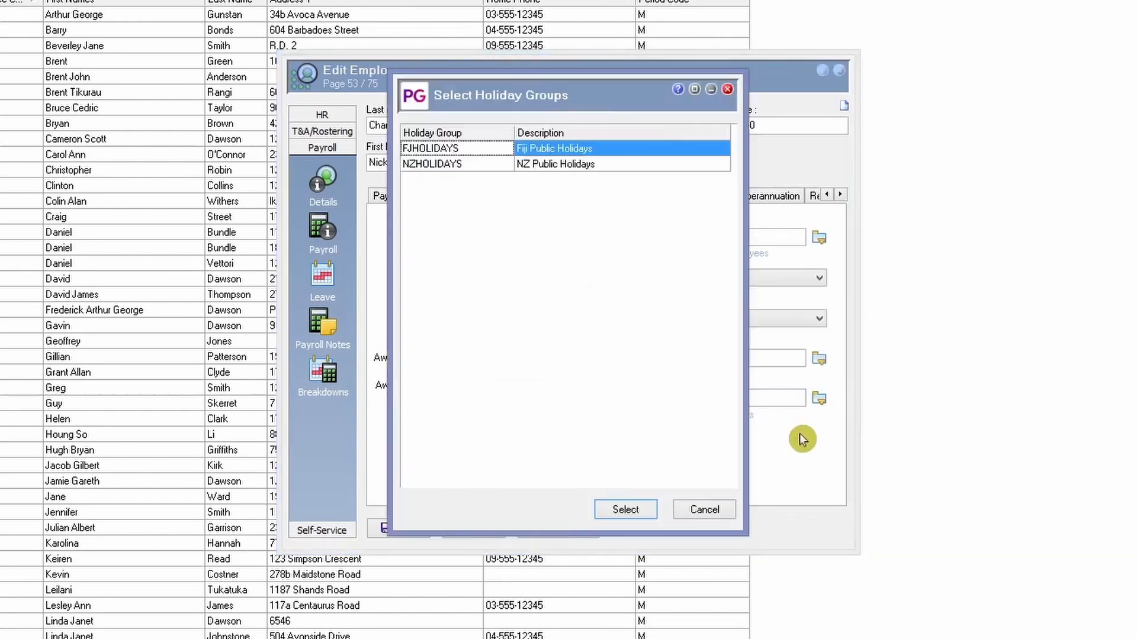
left_click_drag(589, 76, 452, 87)
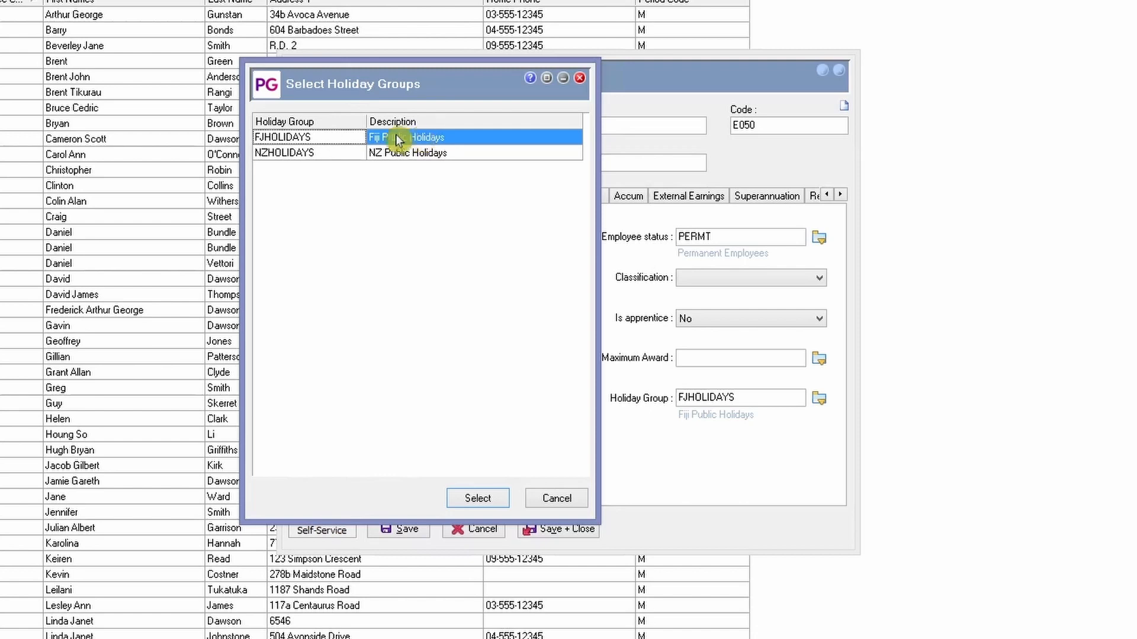
left_click(556, 502)
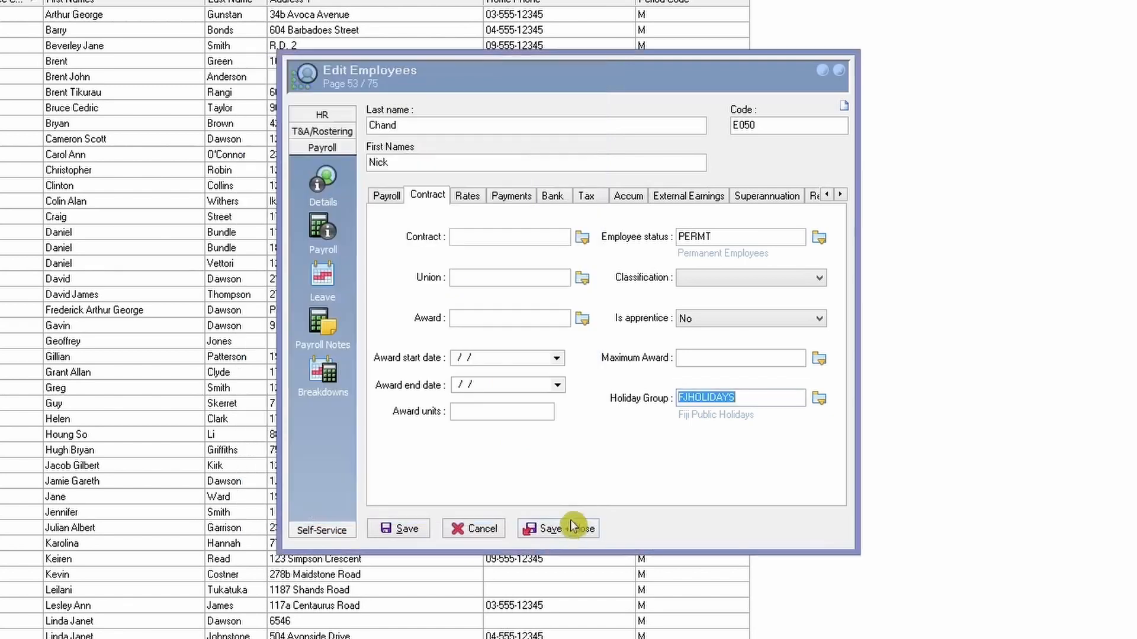
left_click(482, 527)
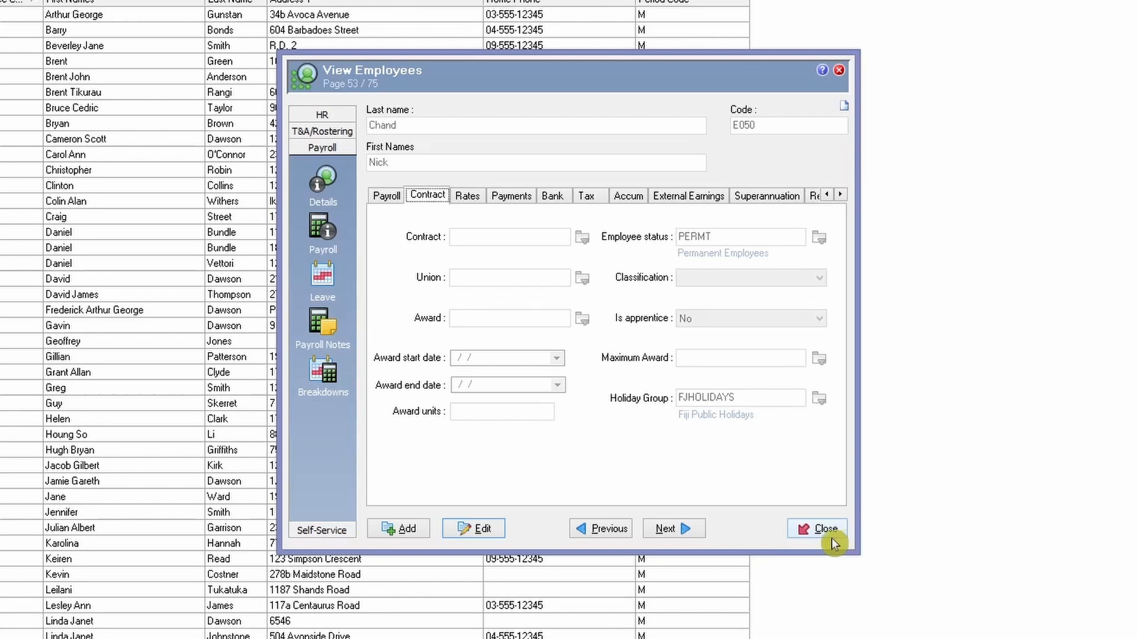
- Re-edit the record, confirm the Holiday Group is FJHOLIDAYS, and save the employee
double_click(752, 395)
left_click(756, 396)
left_click(756, 397)
left_click_drag(762, 399, 649, 397)
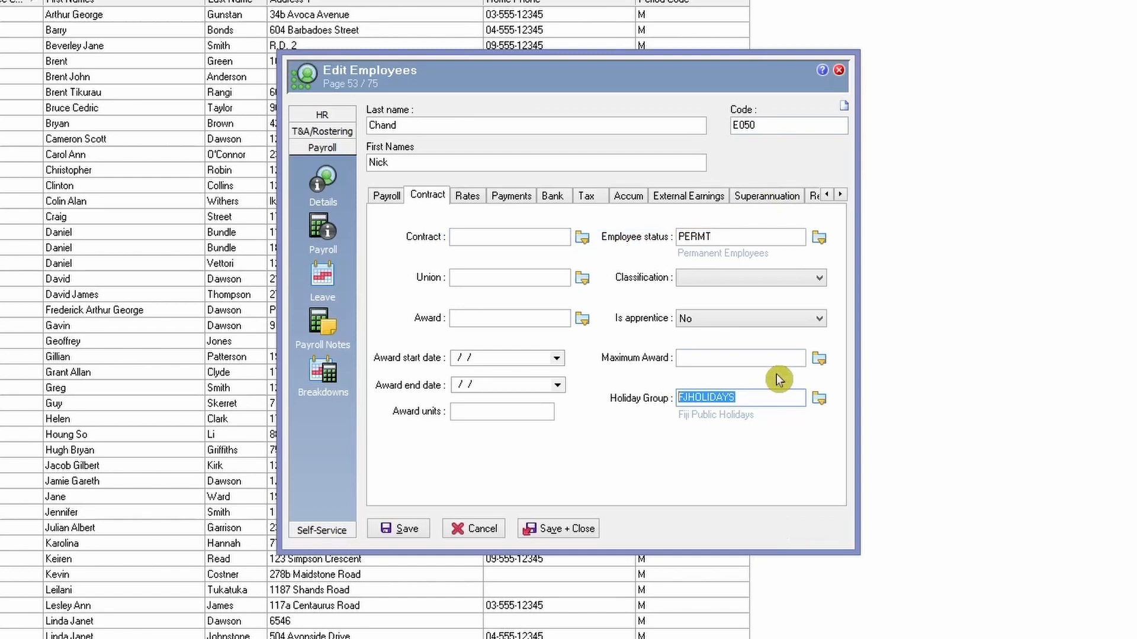
left_click(403, 529)
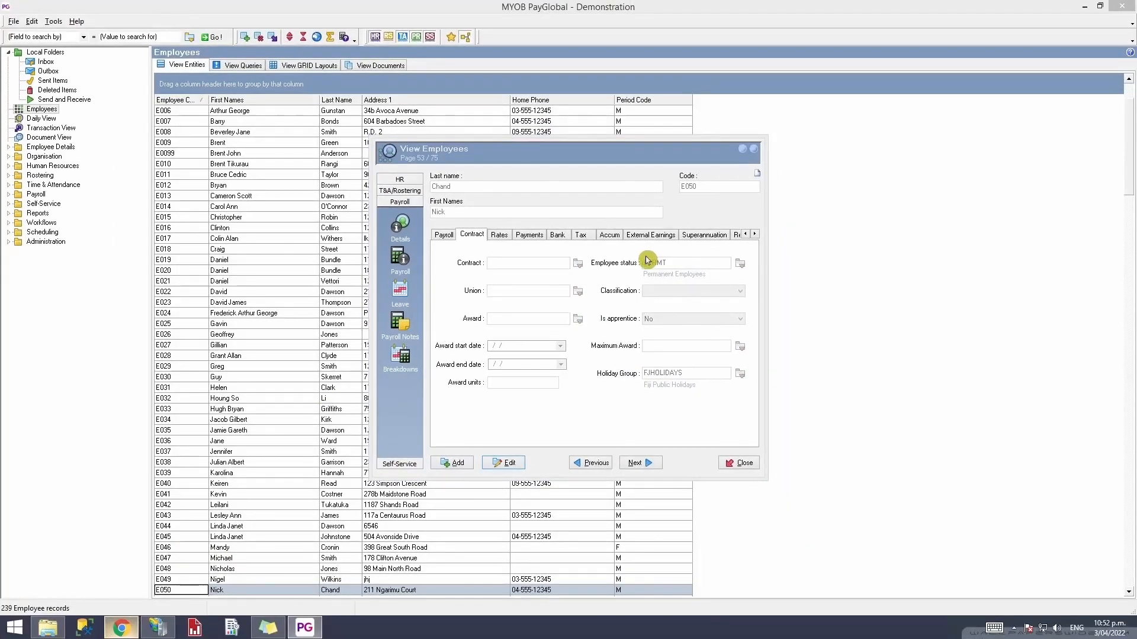
- Reload Self-Service and check the New Request calendar for 15 and 18 April 2022 public holidays
key("alt+Tab")
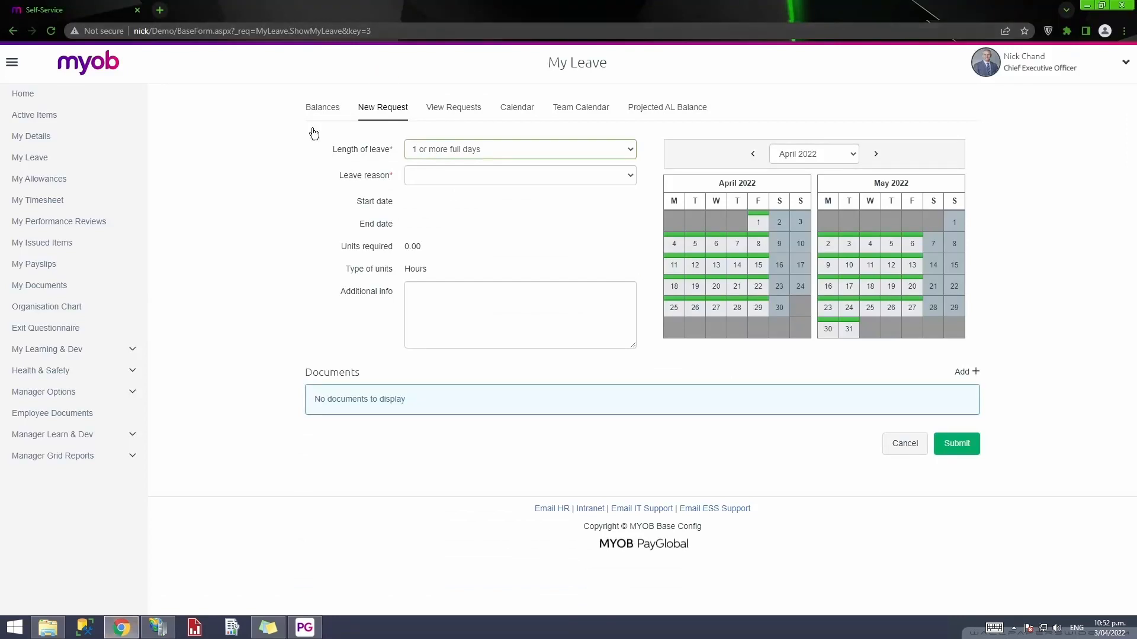
right_click(284, 166)
left_click(350, 200)
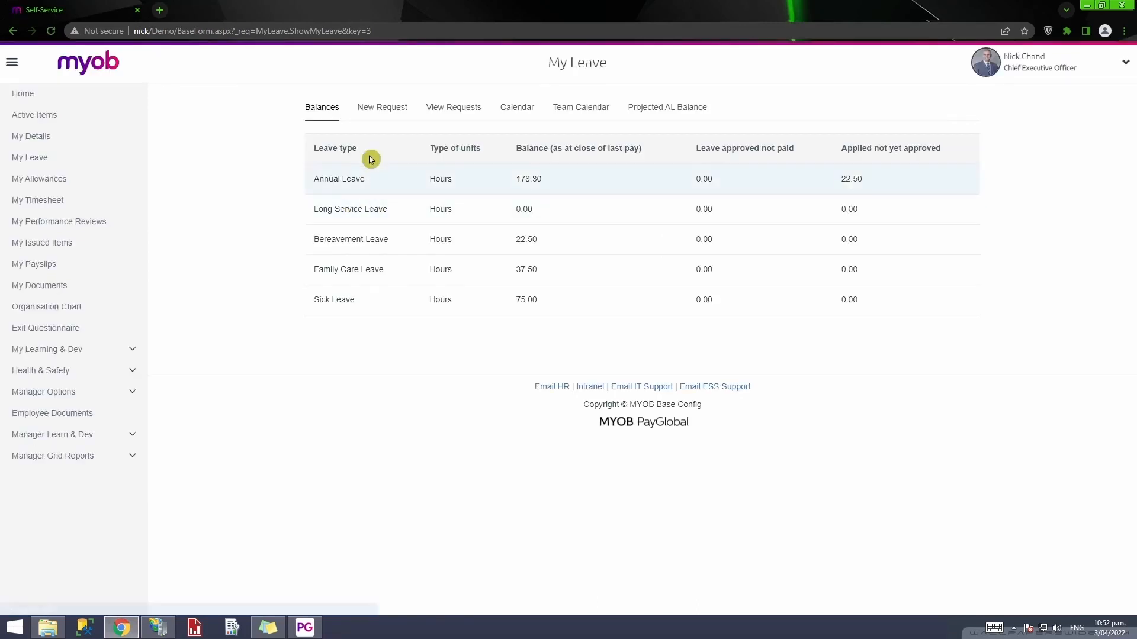
left_click(392, 109)
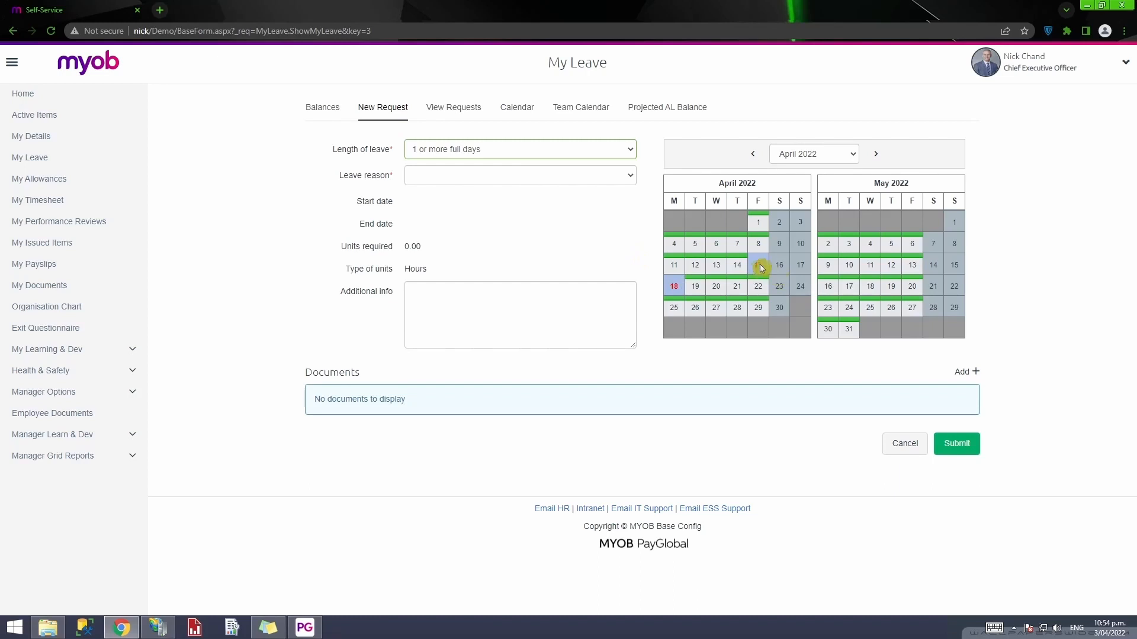
mouse_move(760, 268)
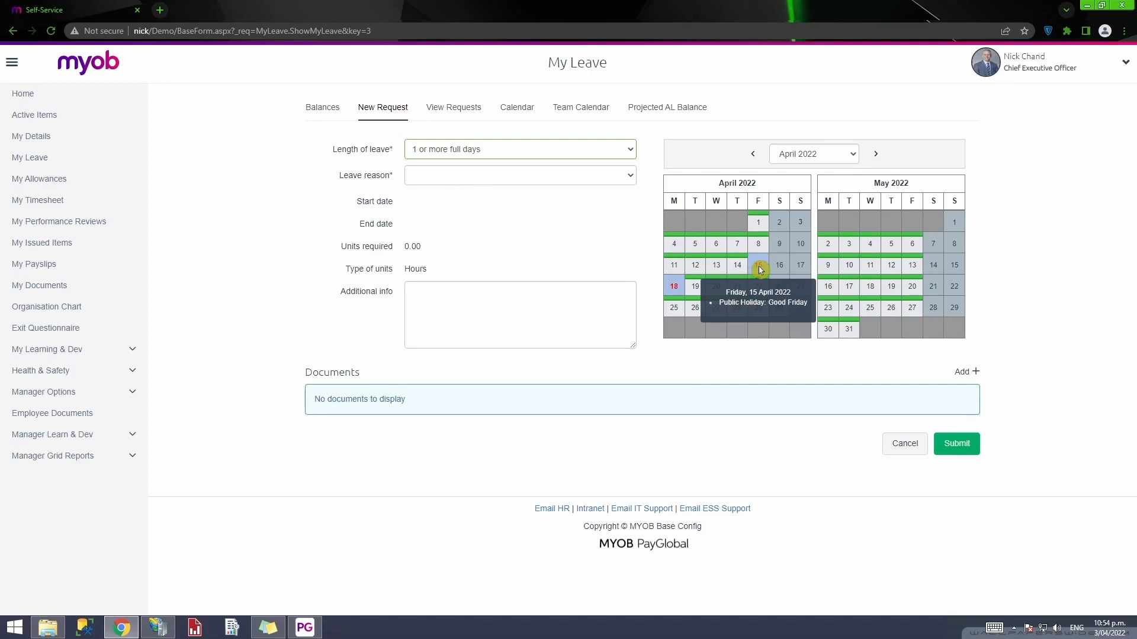
mouse_move(673, 290)
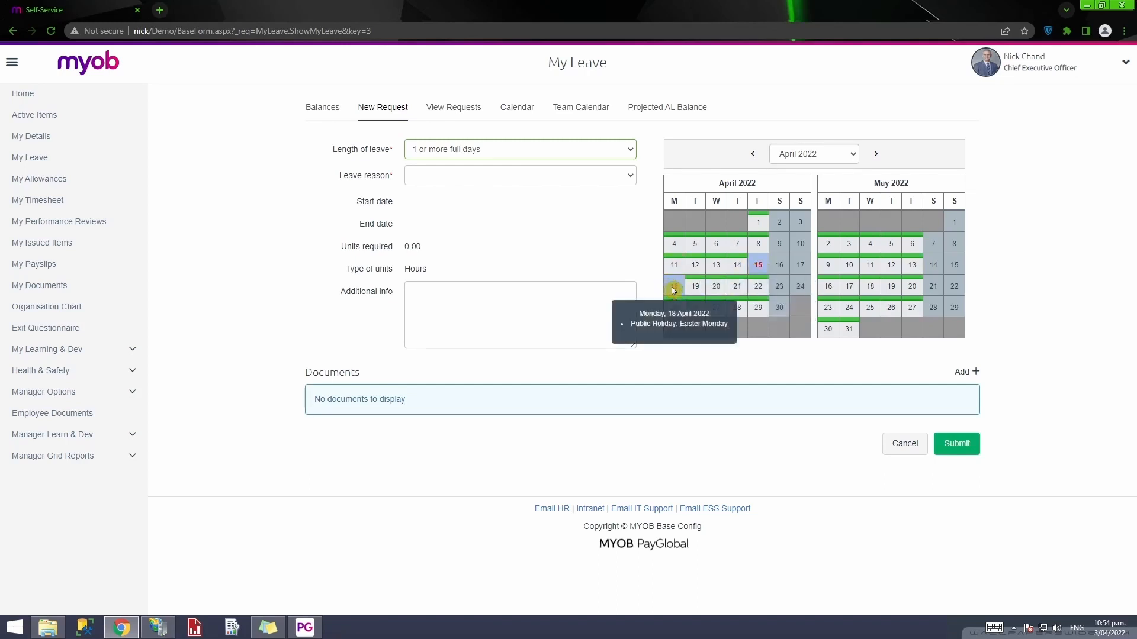